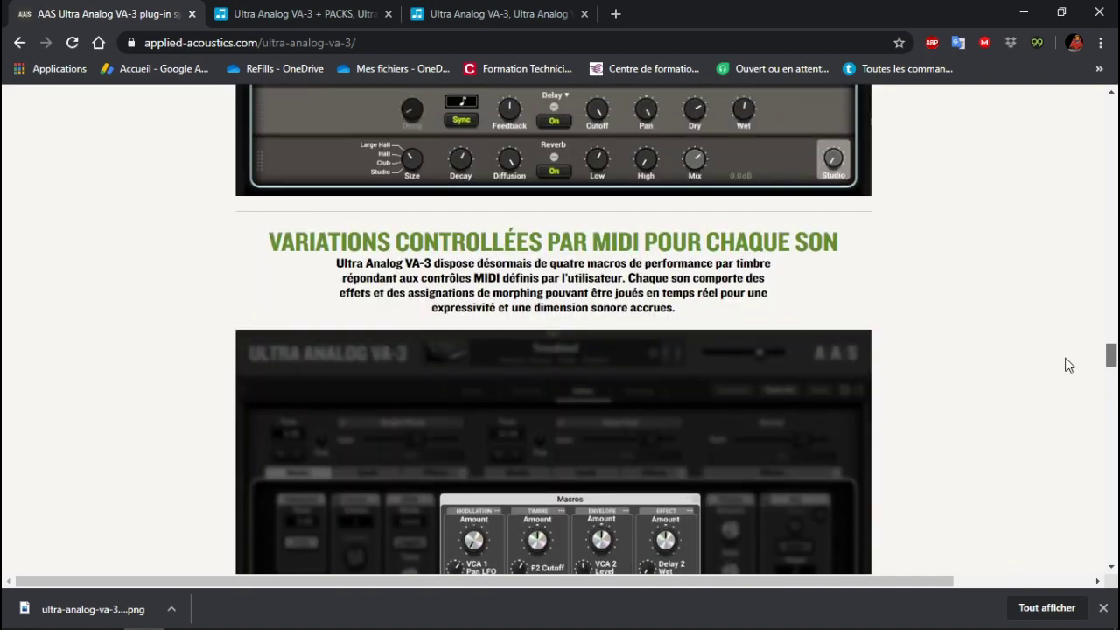
# Review the Ultra Analog VA-3 features on the manufacturer's page and the Ultra Analog VA-3 + PACKS bundle offer on Plugin Boutique.
pyautogui.scroll(15, 1058, 324)
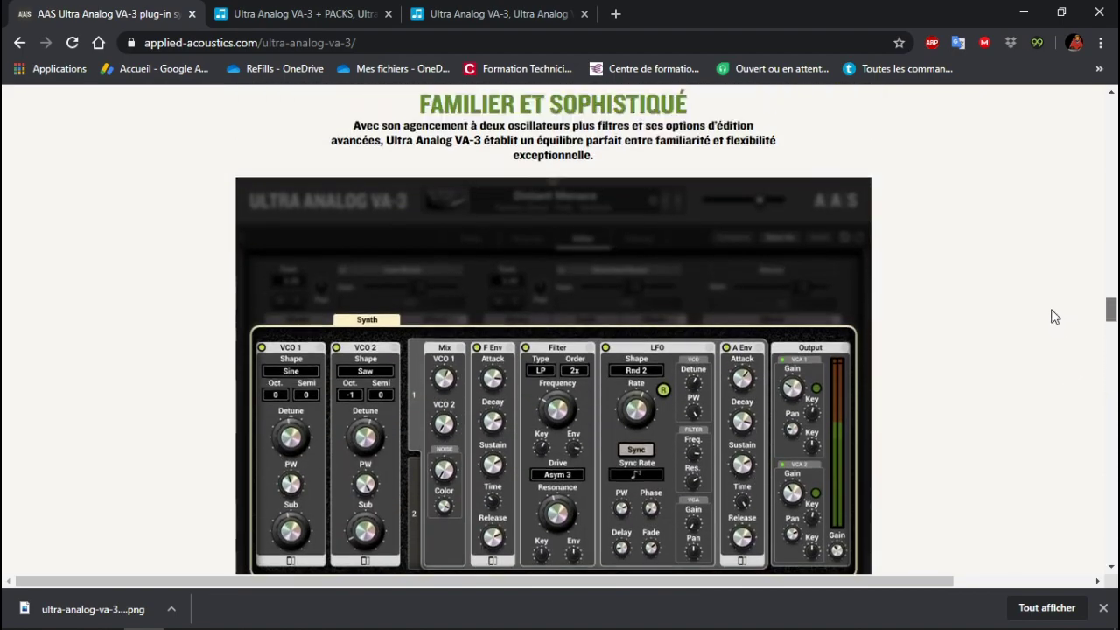
pyautogui.scroll(10, 1040, 263)
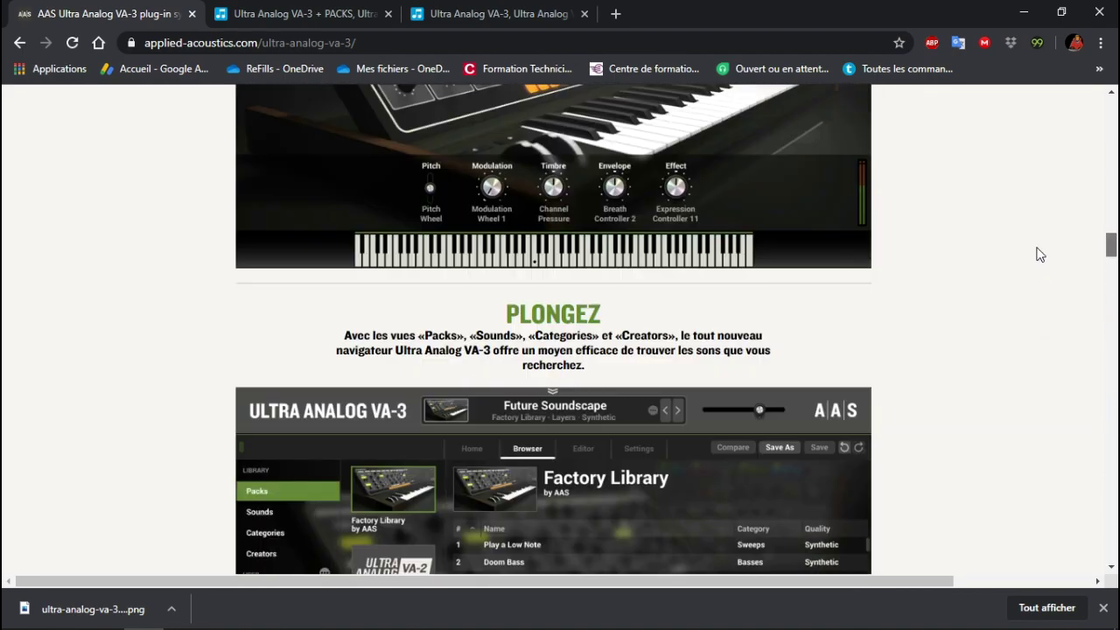
pyautogui.click(292, 15)
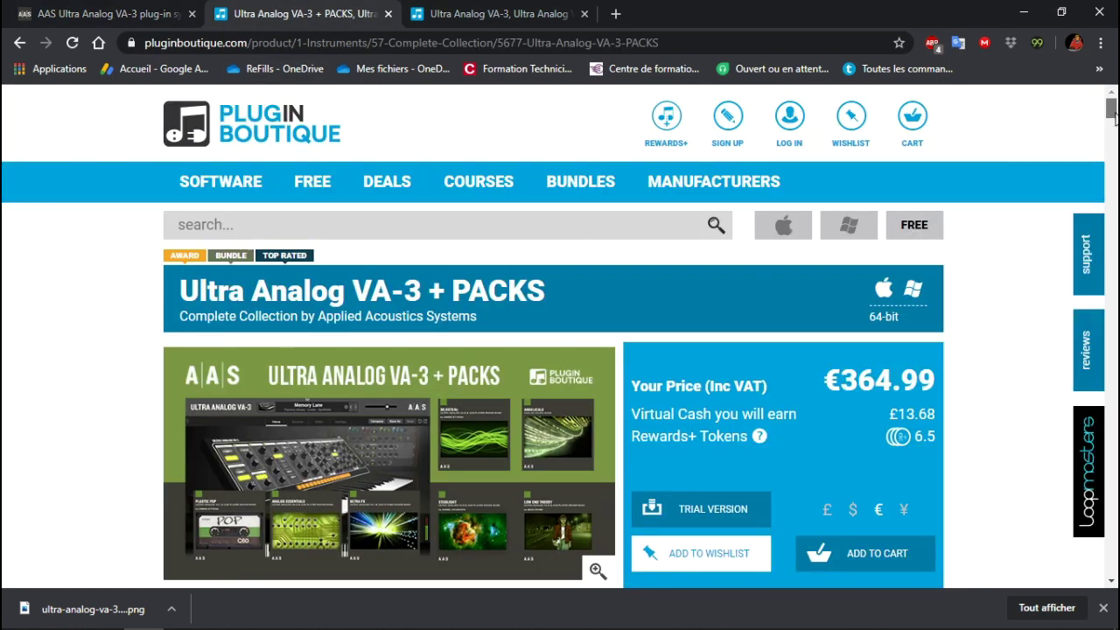
pyautogui.scroll(-2, 1114, 127)
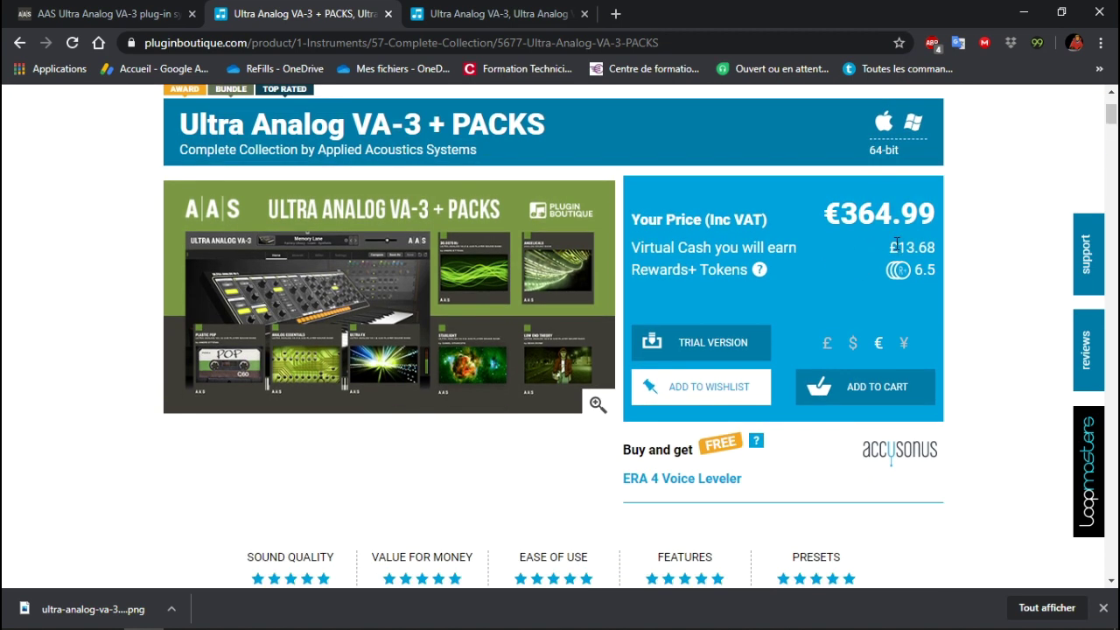
pyautogui.moveTo(1109, 123); pyautogui.dragTo(1114, 142)
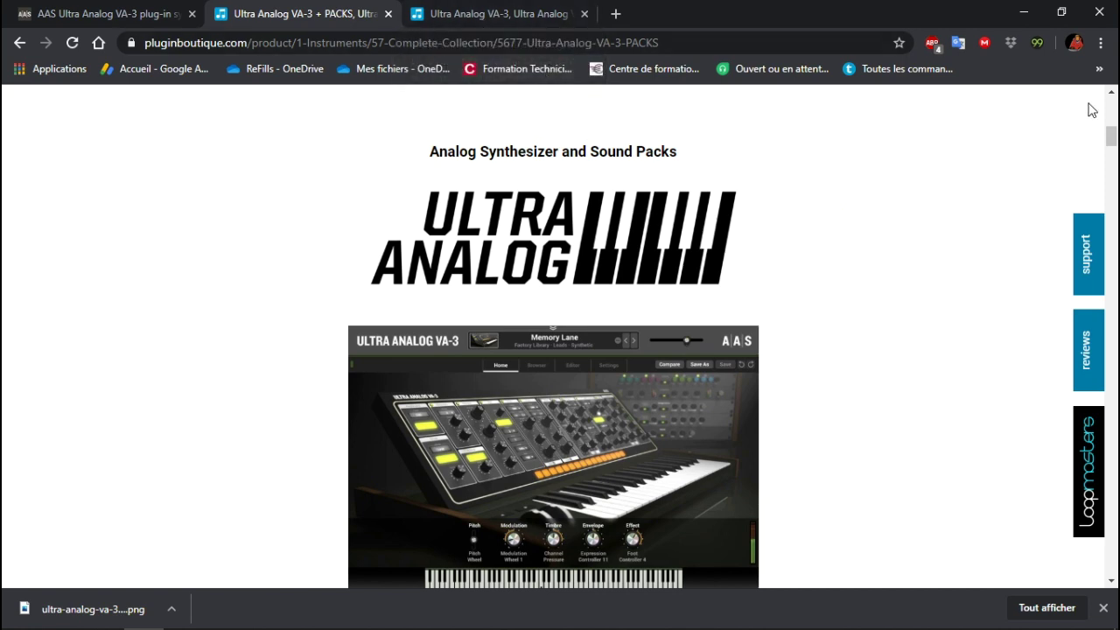
pyautogui.moveTo(1113, 140); pyautogui.dragTo(1108, 112)
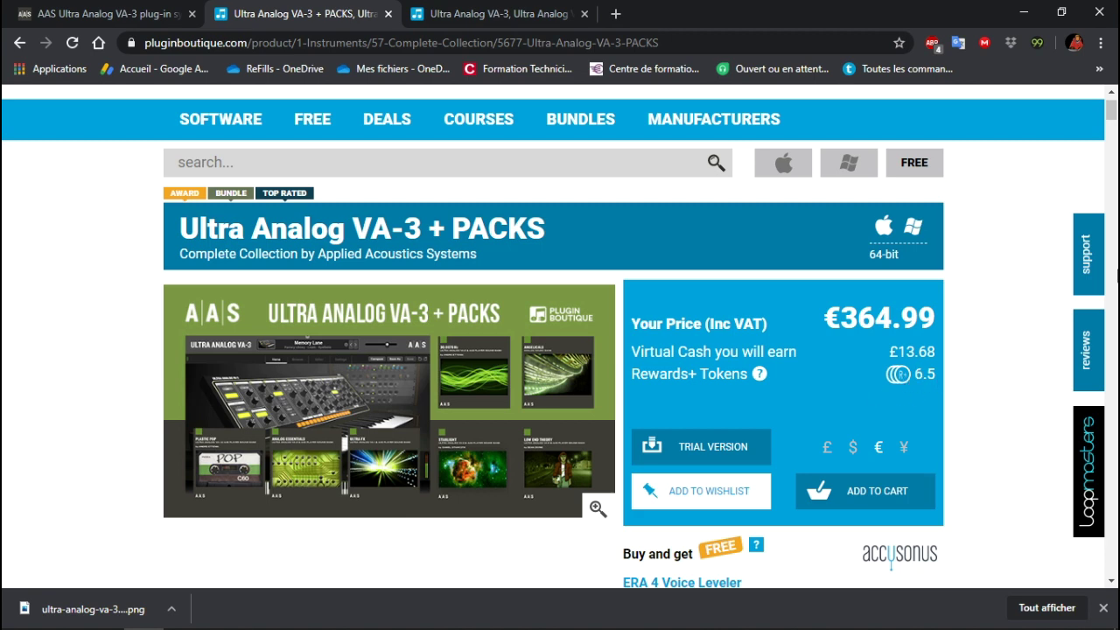
# Check the price and offer details of the standalone Ultra Analog VA-3 on its Plugin Boutique page.
pyautogui.click(530, 18)
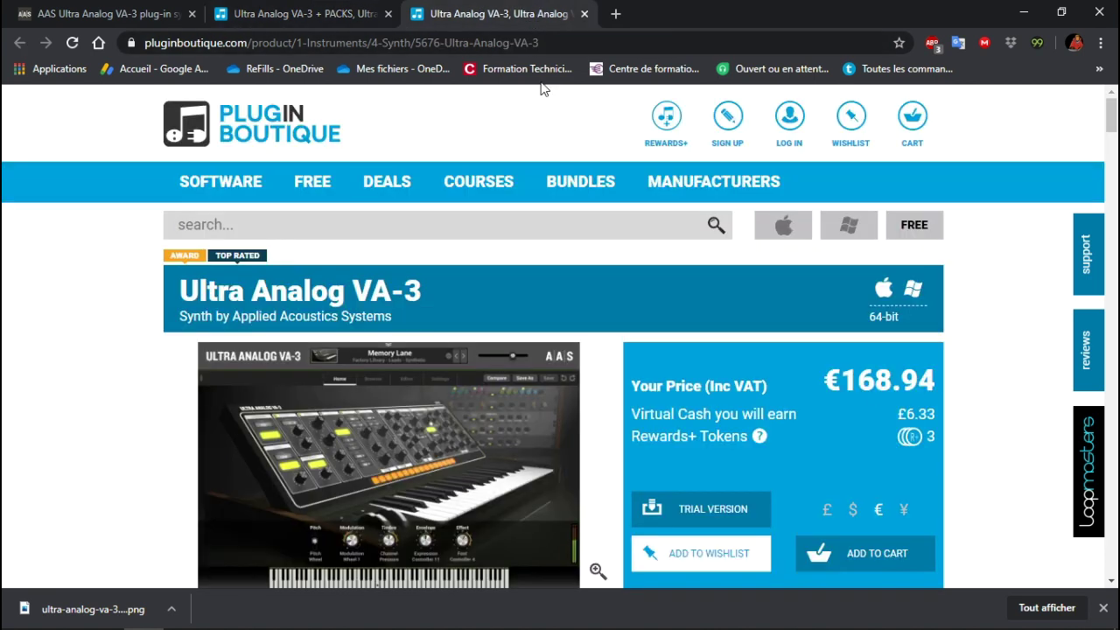
pyautogui.scroll(-2, 1112, 118)
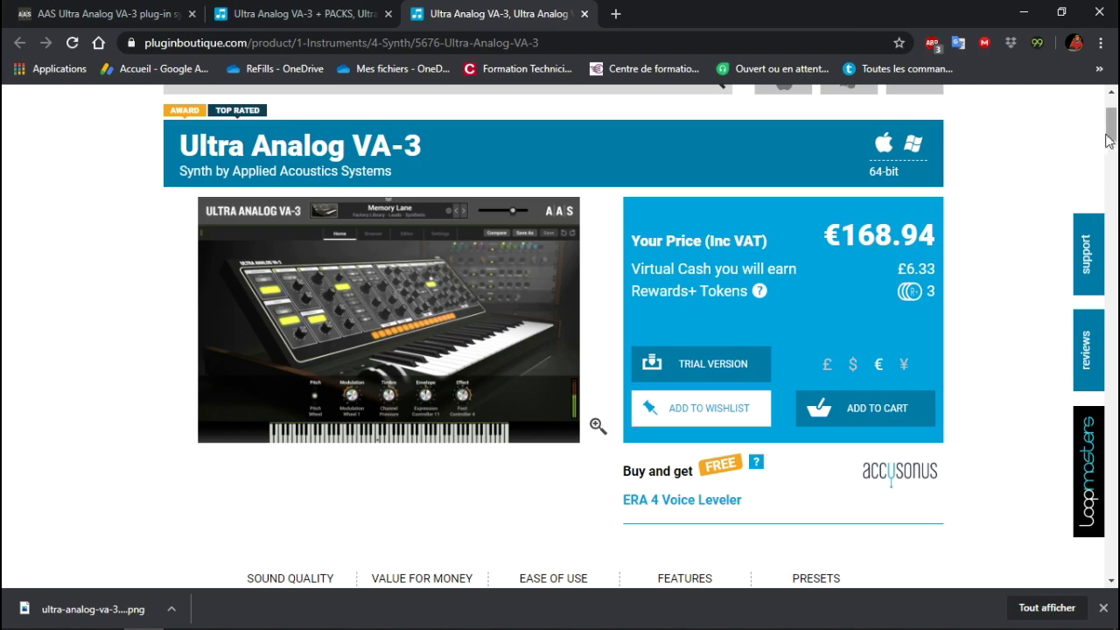
pyautogui.moveTo(1115, 133); pyautogui.dragTo(1108, 99)
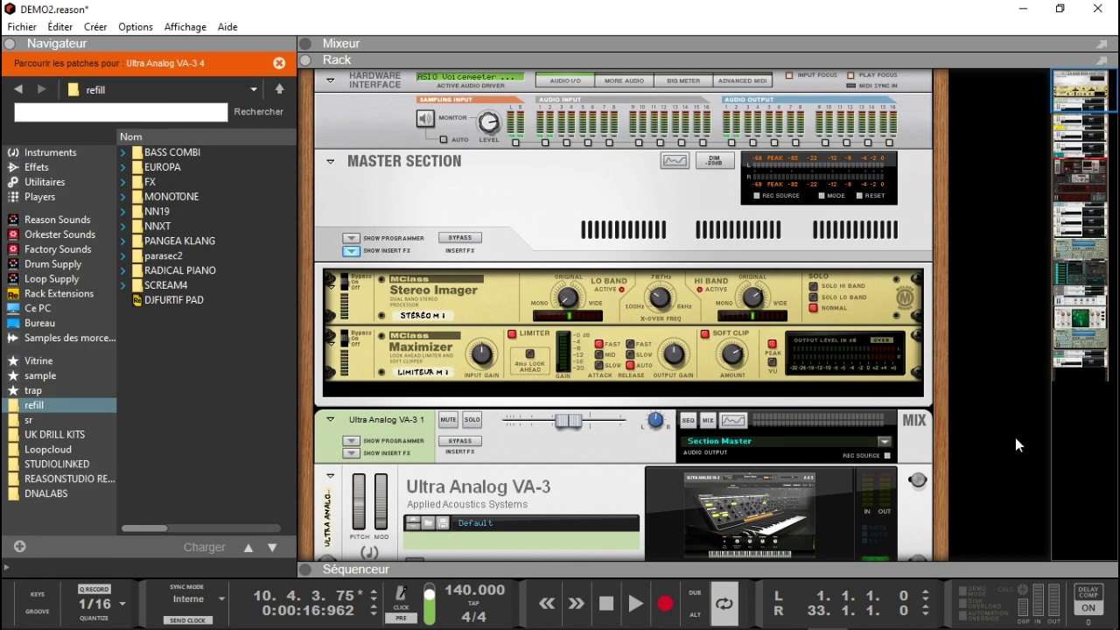
# Switch to the DEMO2 song in Reason and show the sequencer below the rack with the Ultra Analog VA-3 tracks in view.
pyautogui.moveTo(1104, 102); pyautogui.dragTo(1106, 125)
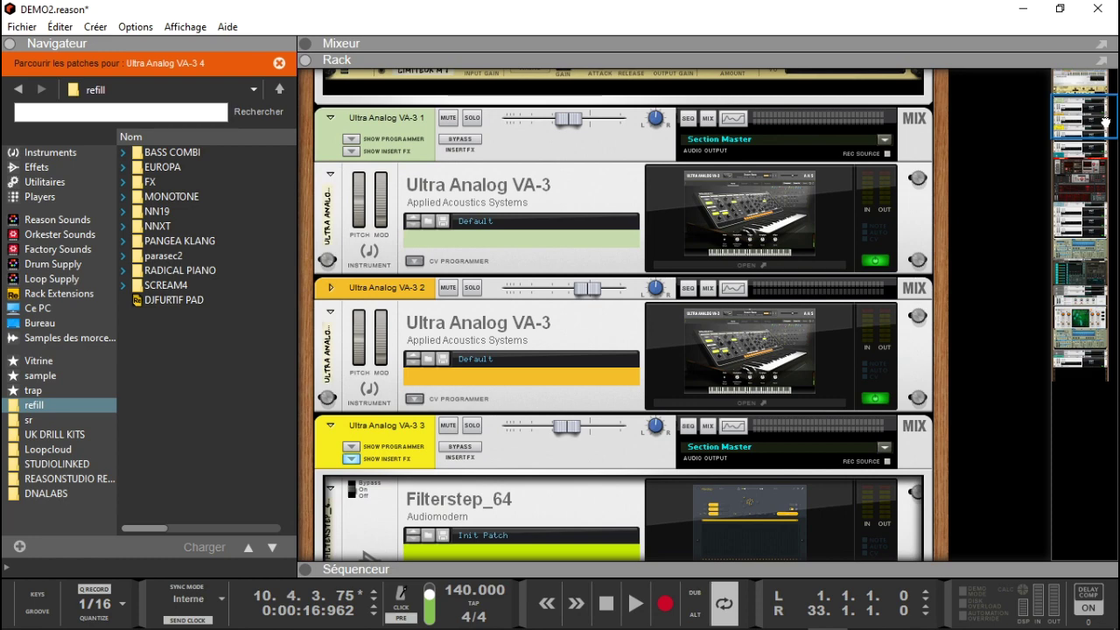
pyautogui.scroll(-1, 1106, 125)
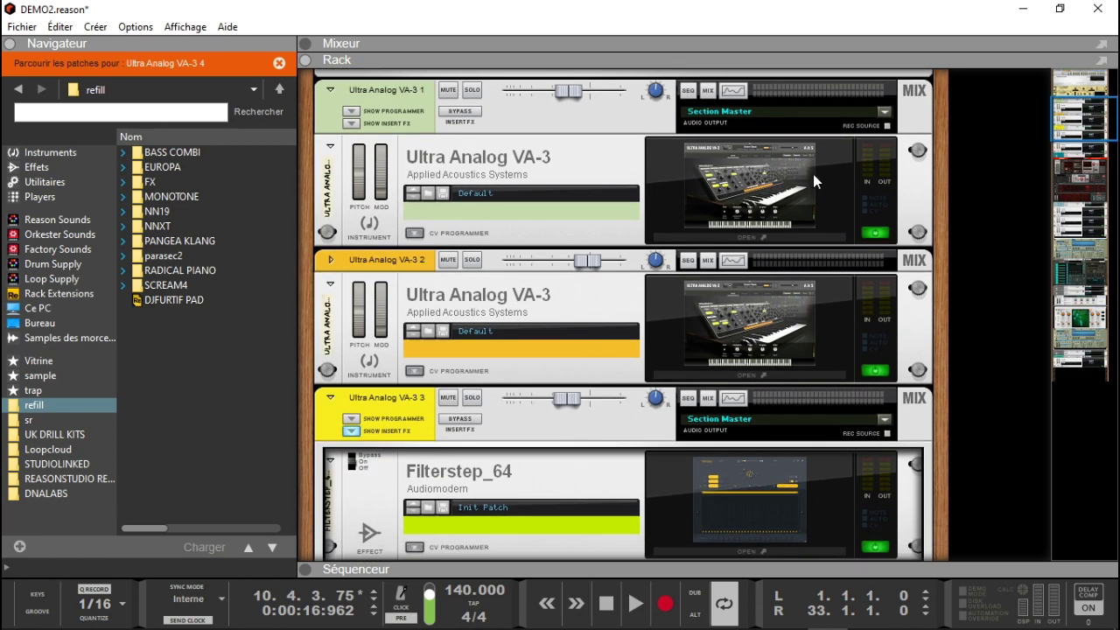
pyautogui.click(811, 175)
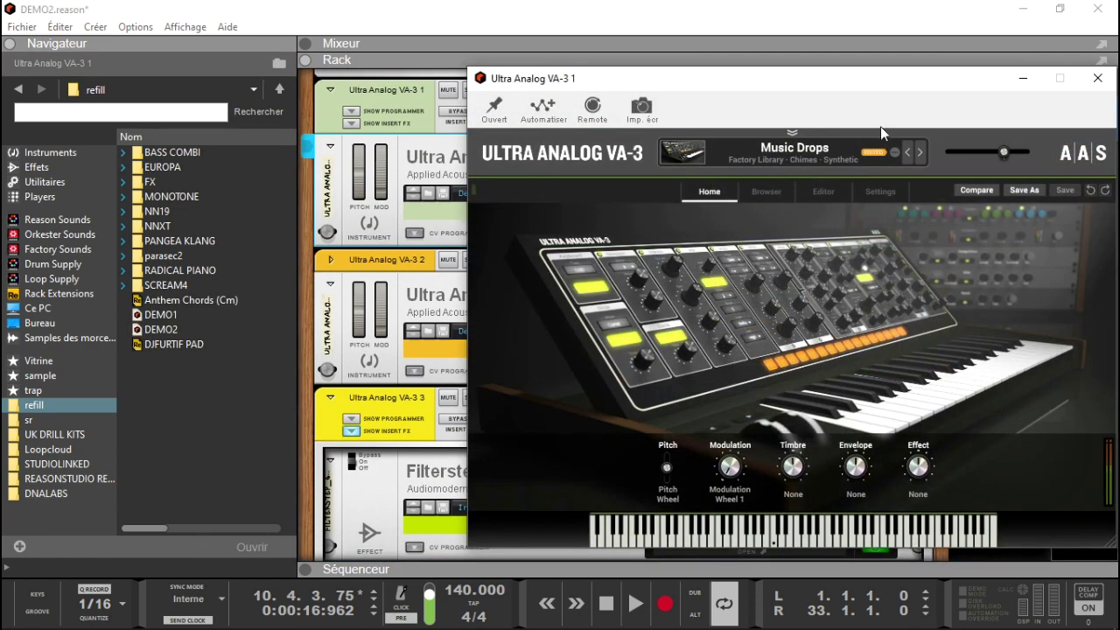
pyautogui.click(306, 570)
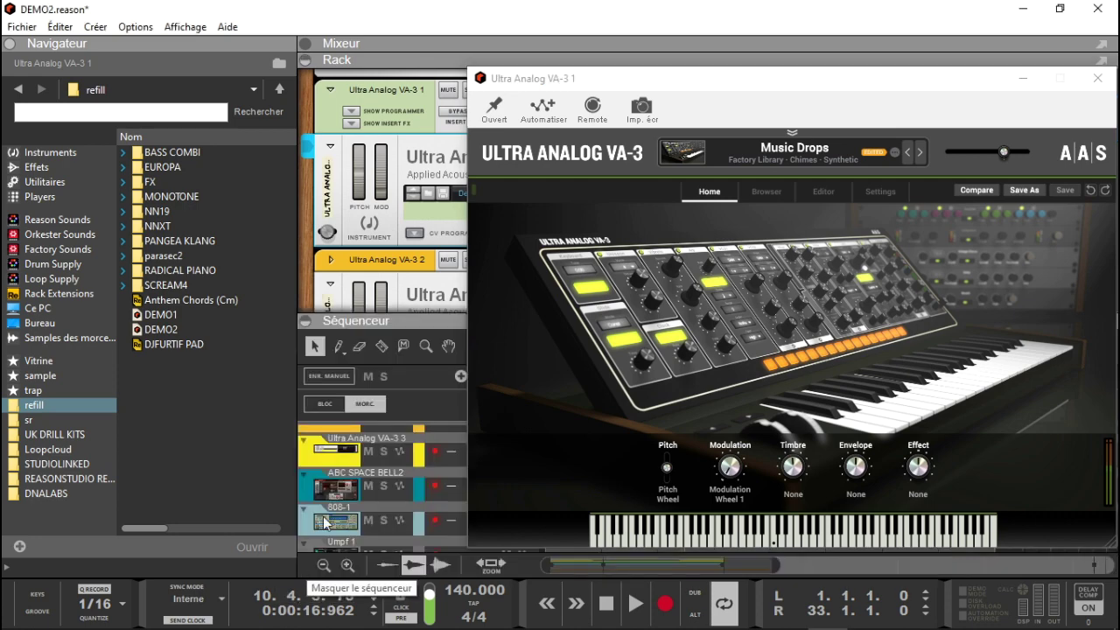
pyautogui.click(1097, 78)
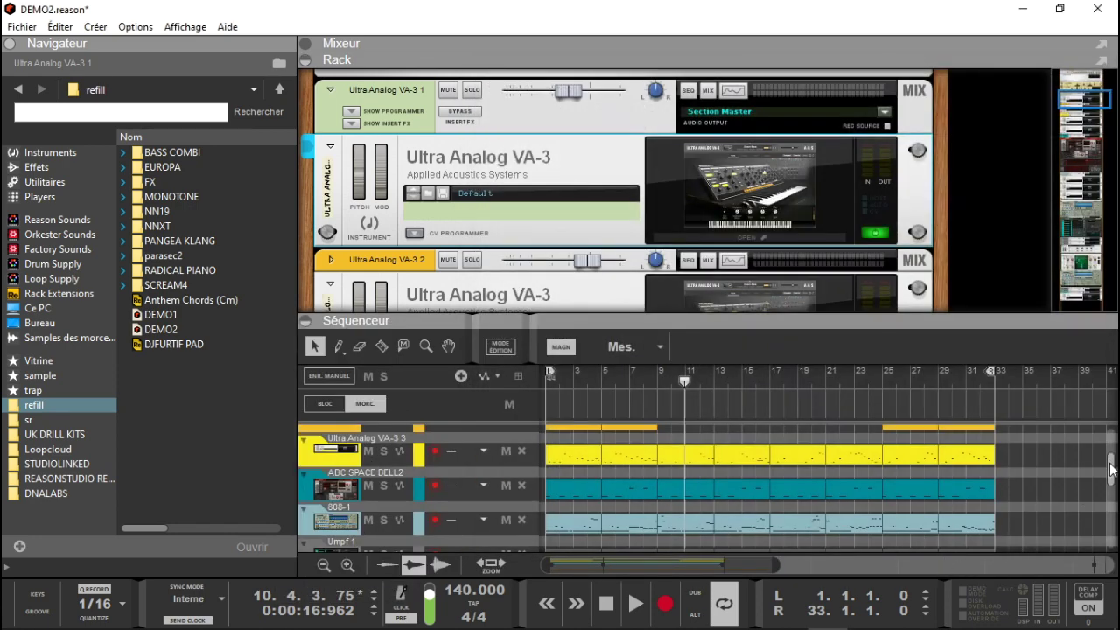
pyautogui.moveTo(1111, 470); pyautogui.dragTo(1110, 432)
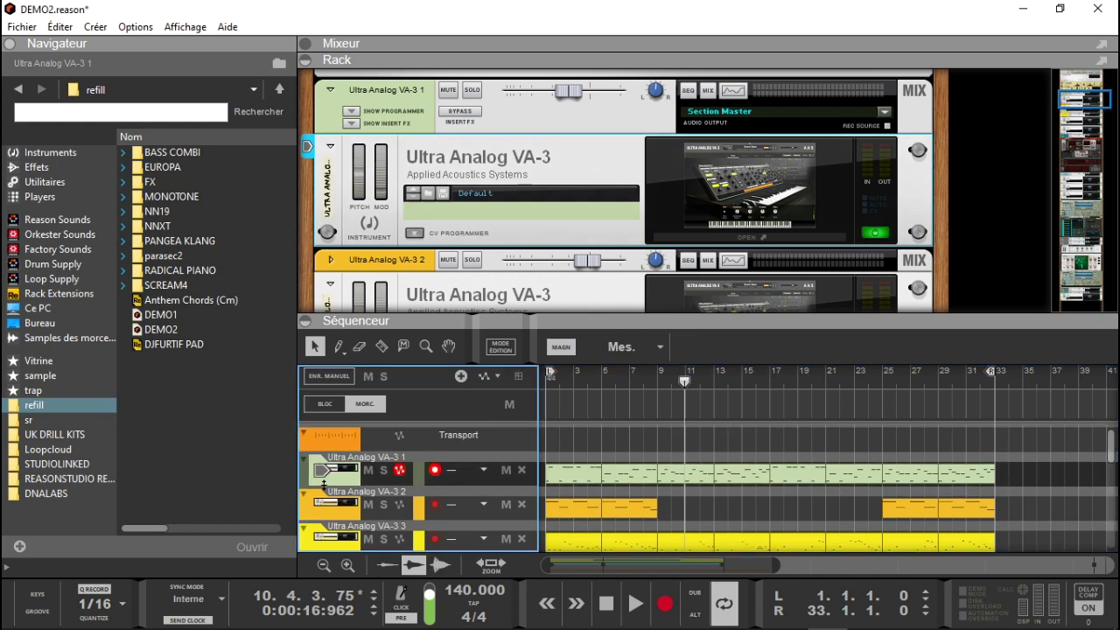
# View the patch loaded in the first Ultra Analog VA-3 instrument, and close its plug-in window.
pyautogui.click(710, 183)
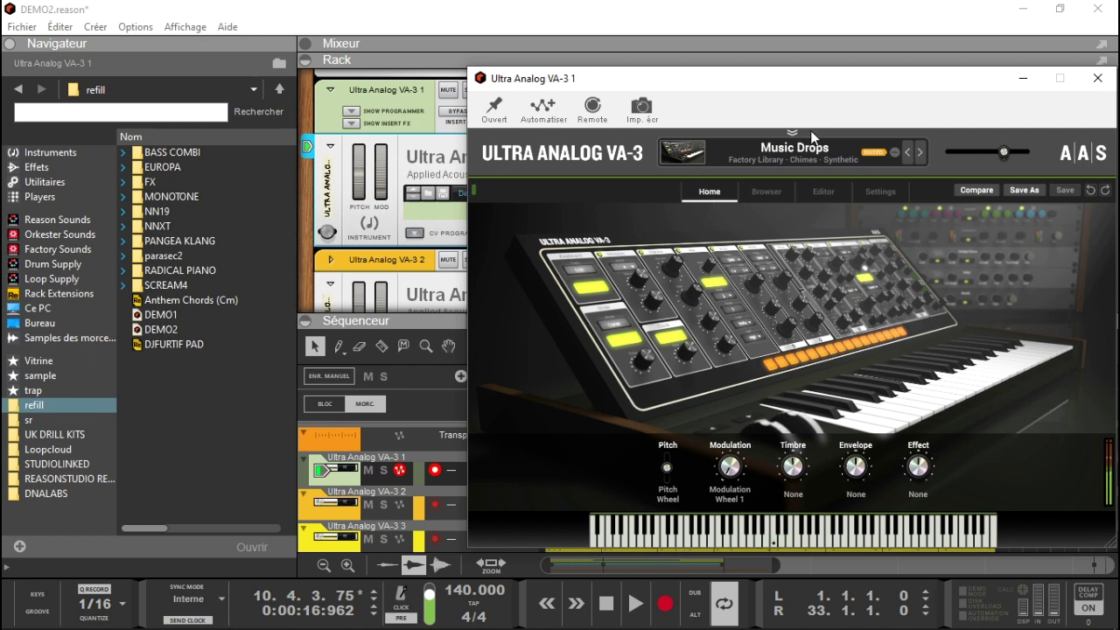
pyautogui.moveTo(951, 79); pyautogui.dragTo(896, 43)
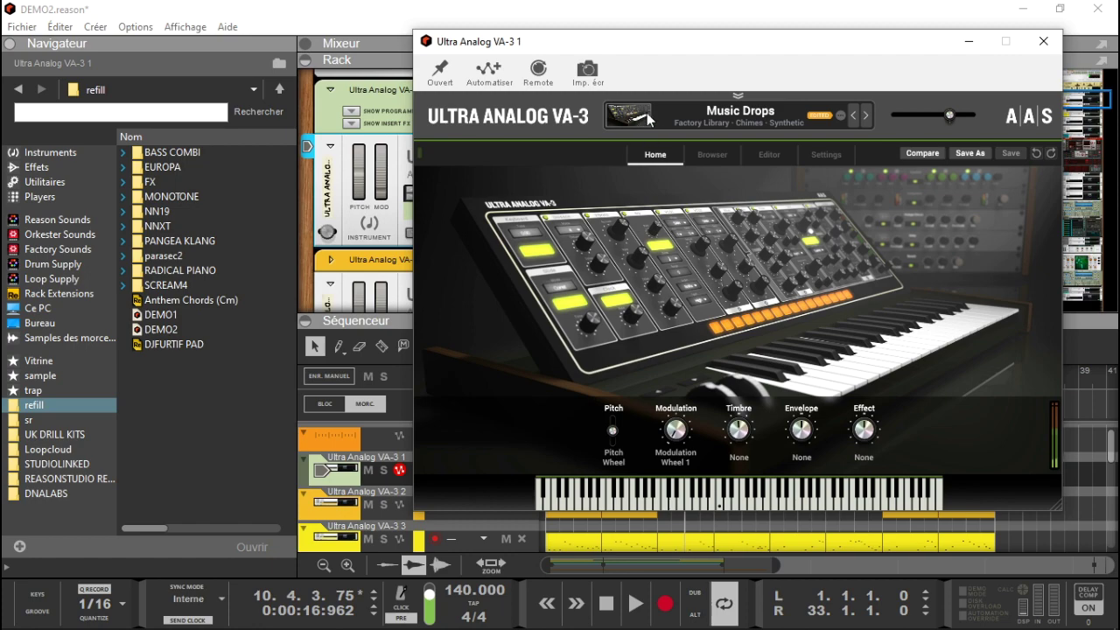
pyautogui.click(1043, 42)
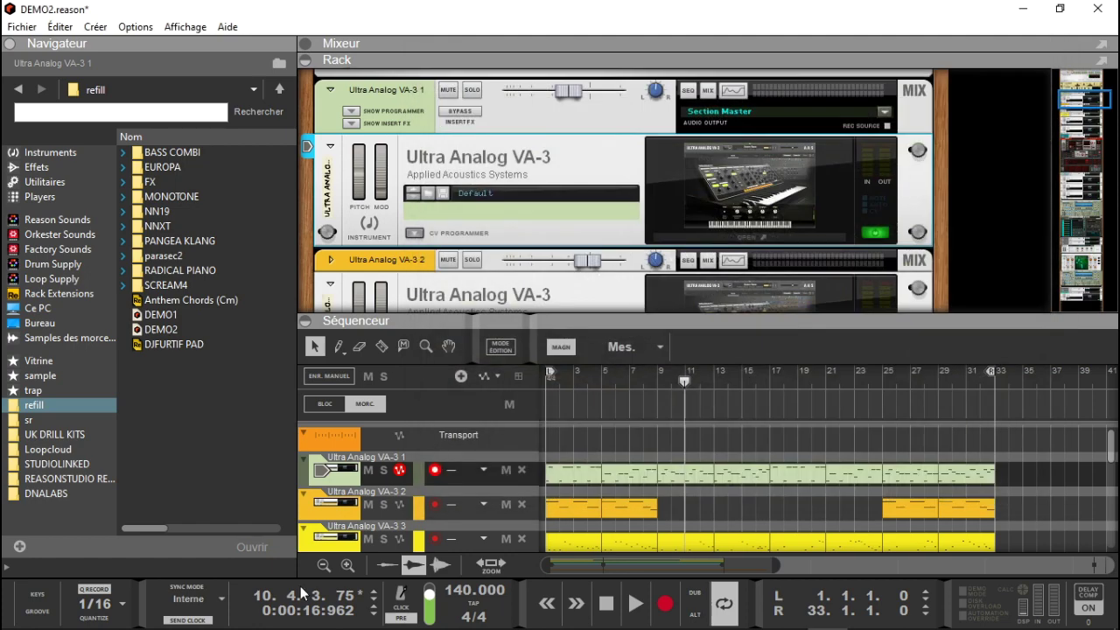
# Select the Ultra Analog VA-3 2 track, view the patch loaded in its instrument, and close the plug-in window.
pyautogui.click(332, 504)
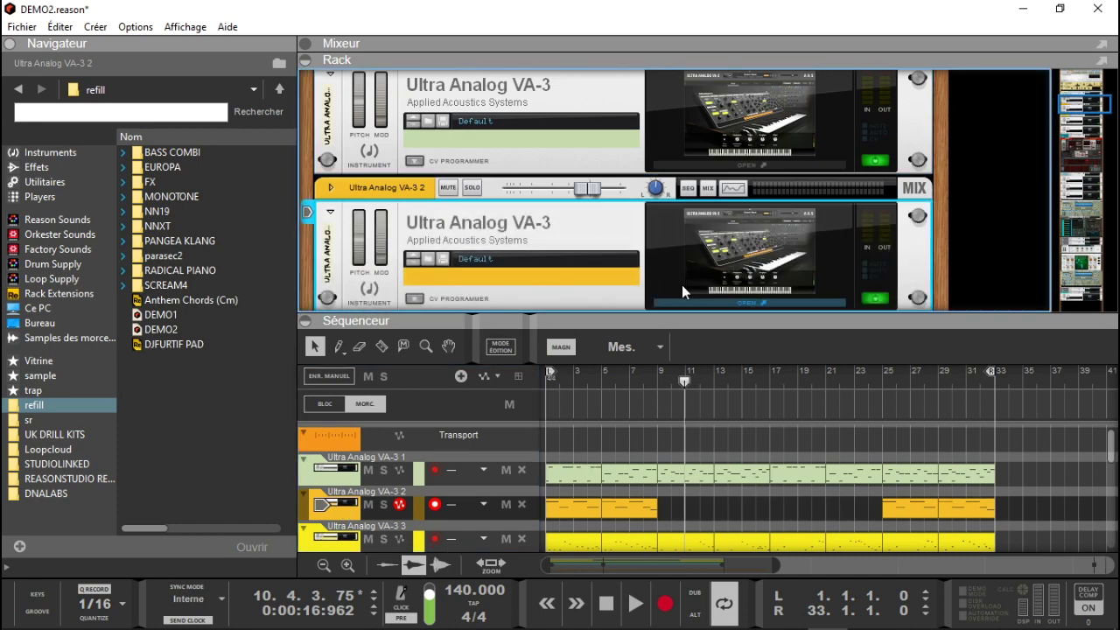
pyautogui.click(682, 284)
pyautogui.moveTo(1006, 77); pyautogui.dragTo(993, 9)
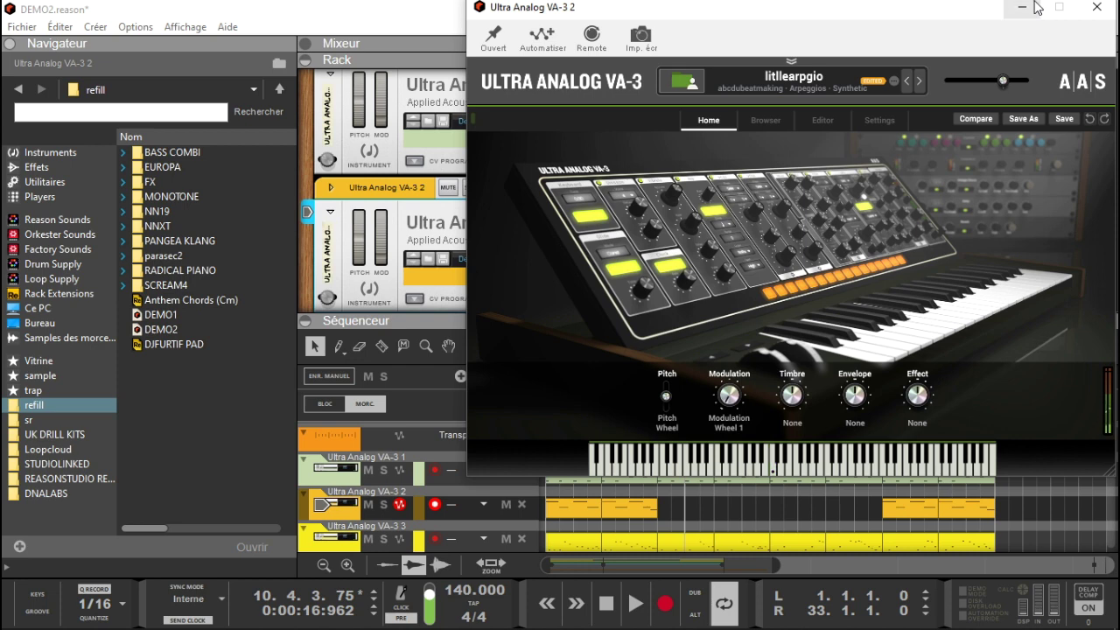
pyautogui.click(1096, 8)
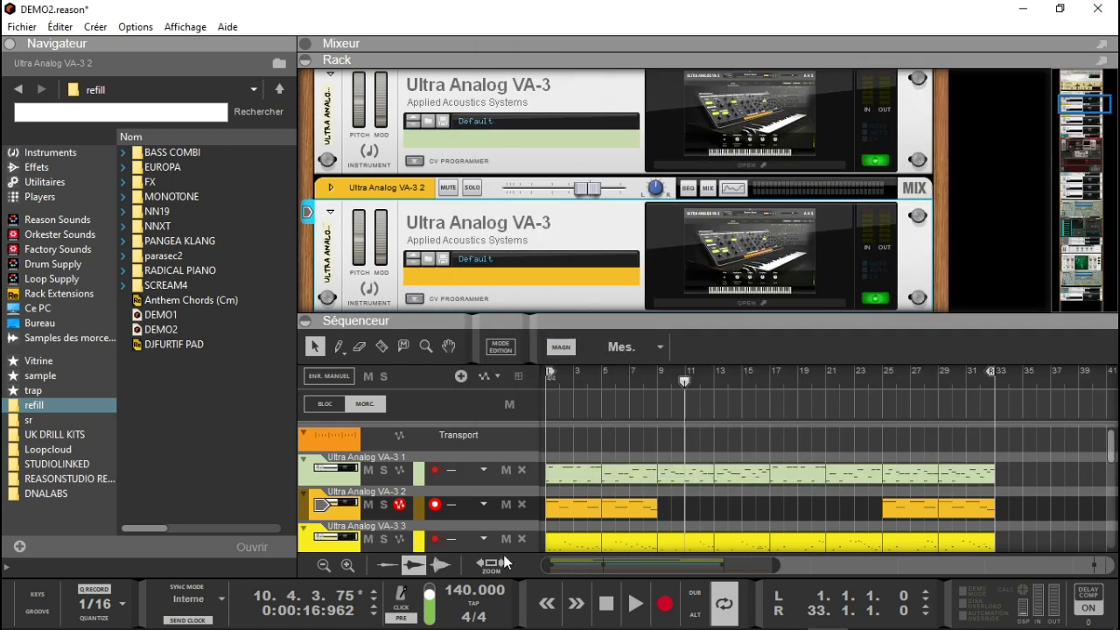
# Select the Ultra Analog VA-3 3 track, view the patch loaded in its instrument, and close the plug-in window.
pyautogui.click(351, 548)
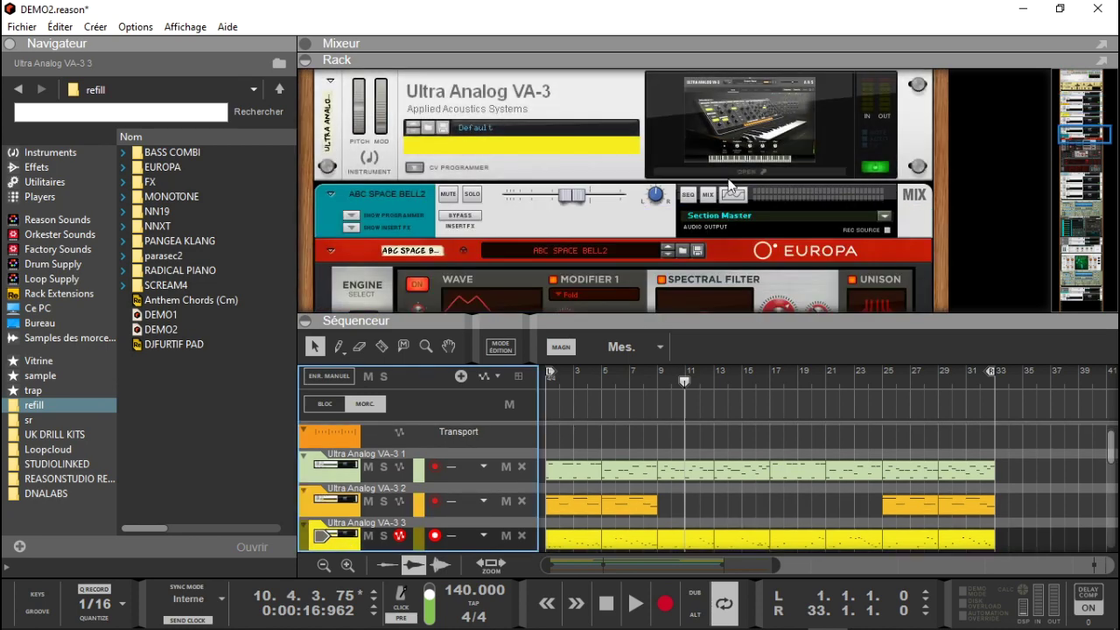
pyautogui.click(770, 173)
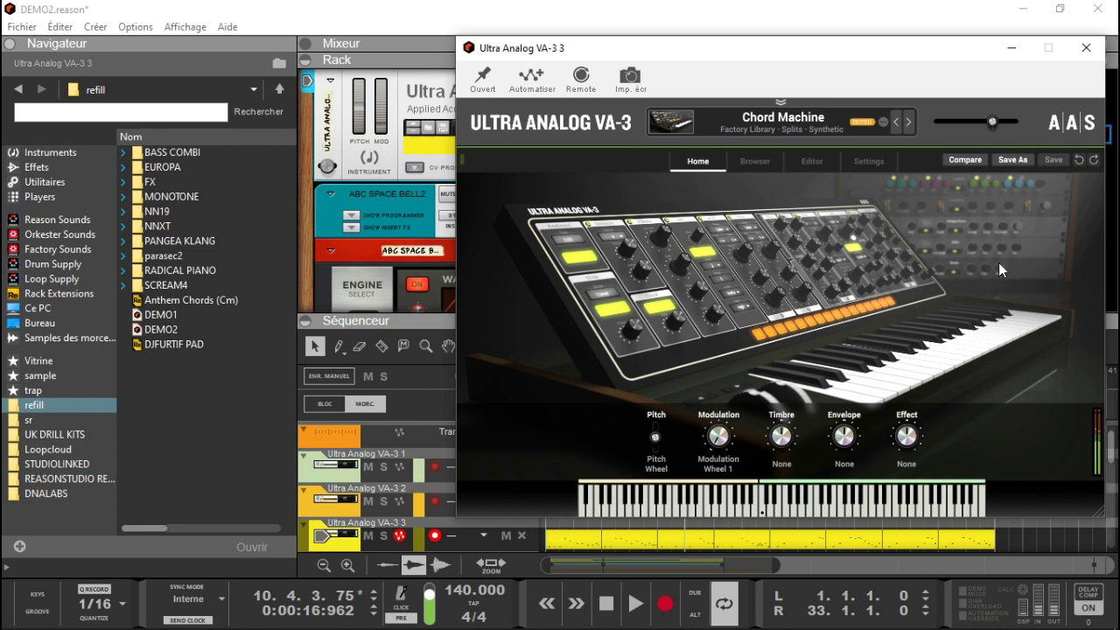
pyautogui.click(1086, 49)
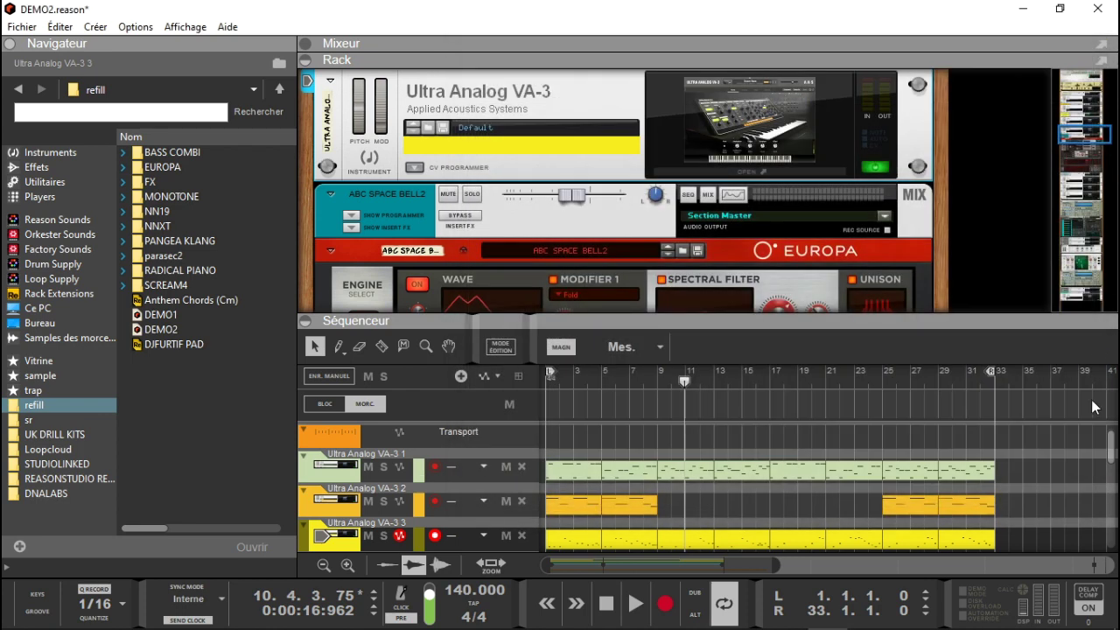
# Inspect the Filterstep_64 insert effect on the third Ultra Analog VA-3 channel and locate it under Audiomodern in the effects browser.
pyautogui.moveTo(1083, 136); pyautogui.dragTo(1083, 127)
pyautogui.click(742, 153)
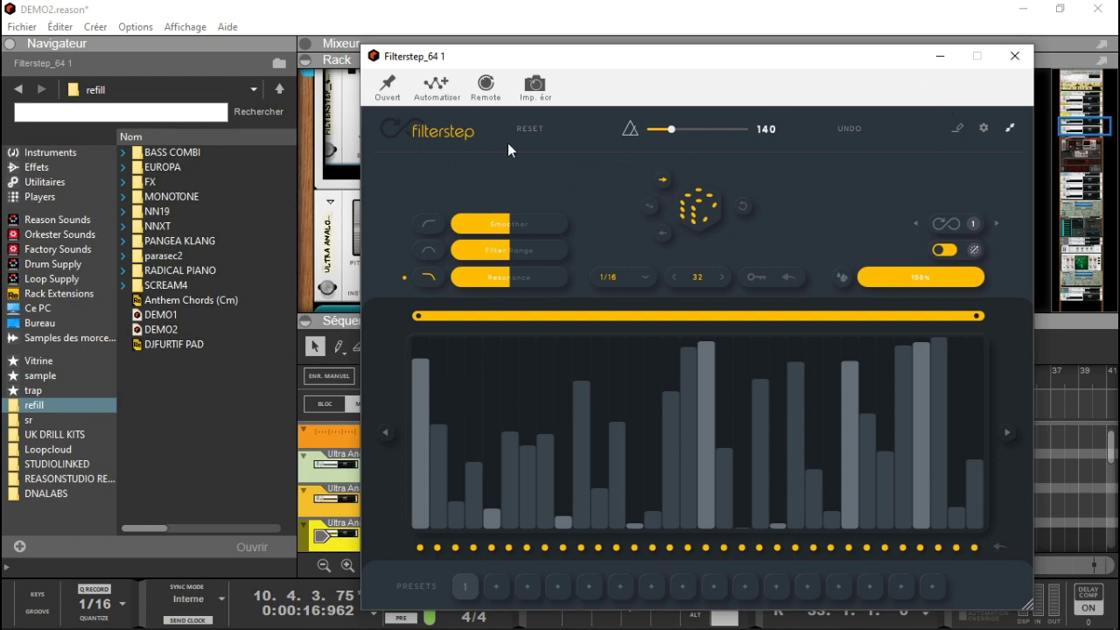
pyautogui.click(66, 167)
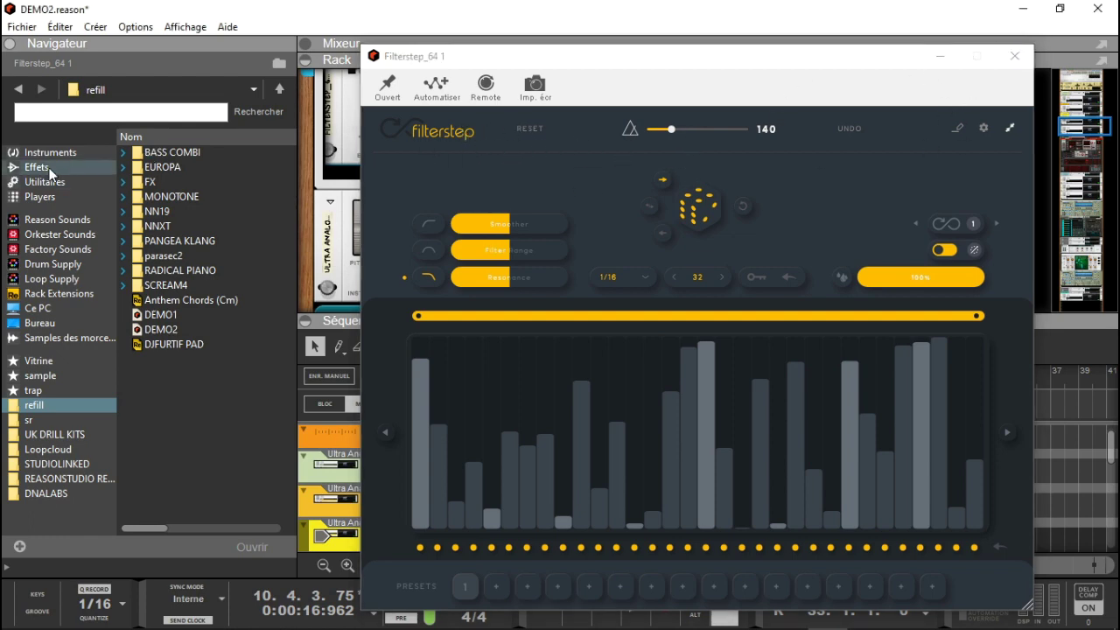
pyautogui.click(120, 136)
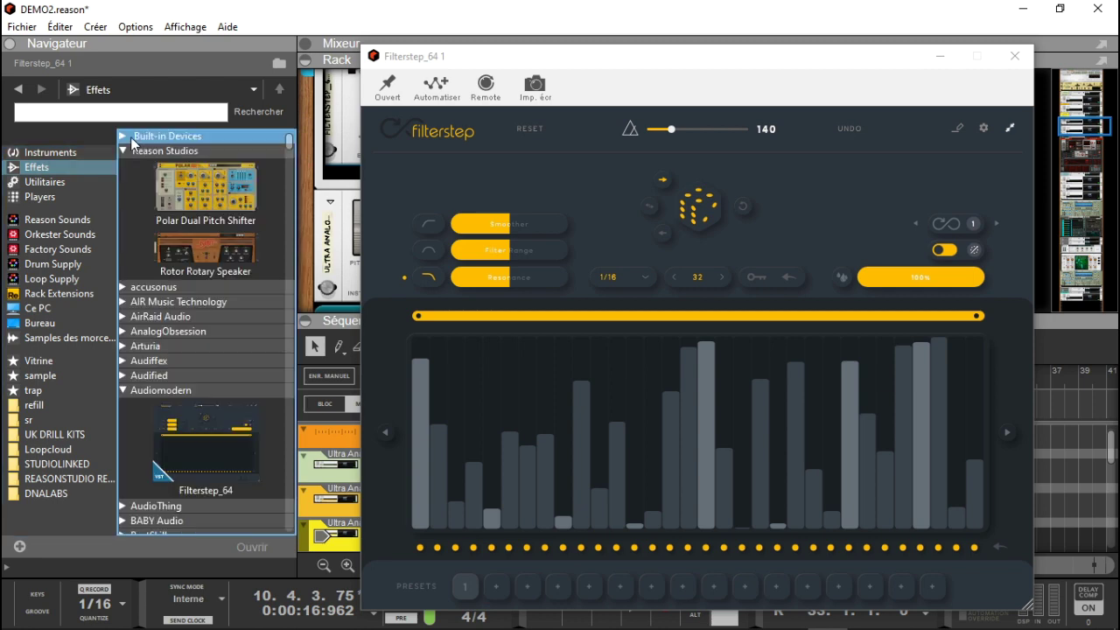
pyautogui.click(214, 390)
pyautogui.click(214, 390)
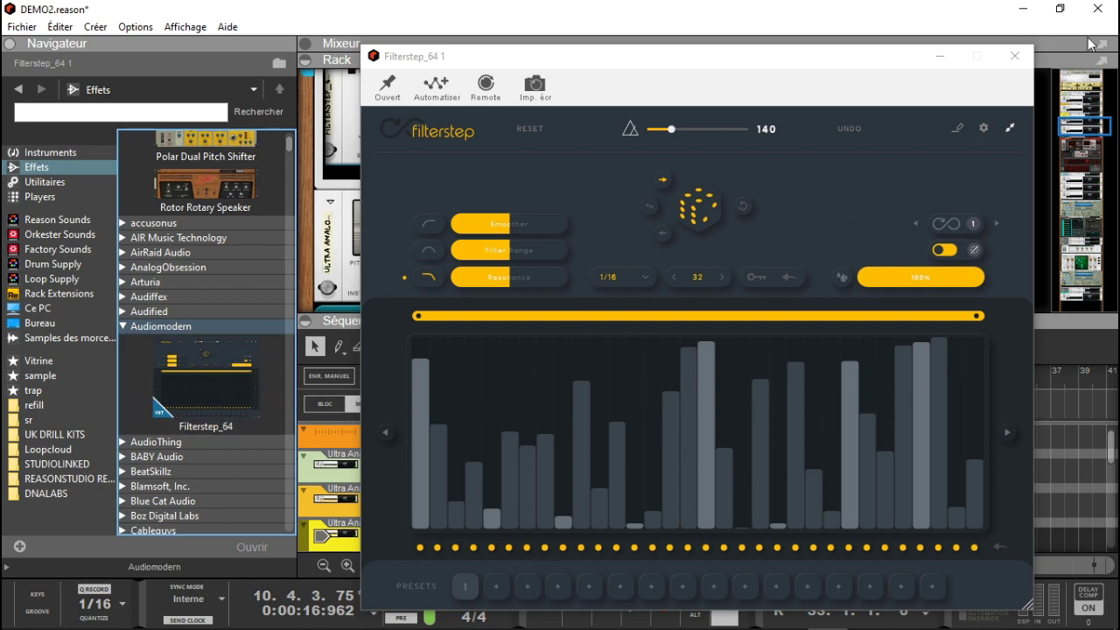
pyautogui.click(1018, 56)
pyautogui.click(1017, 56)
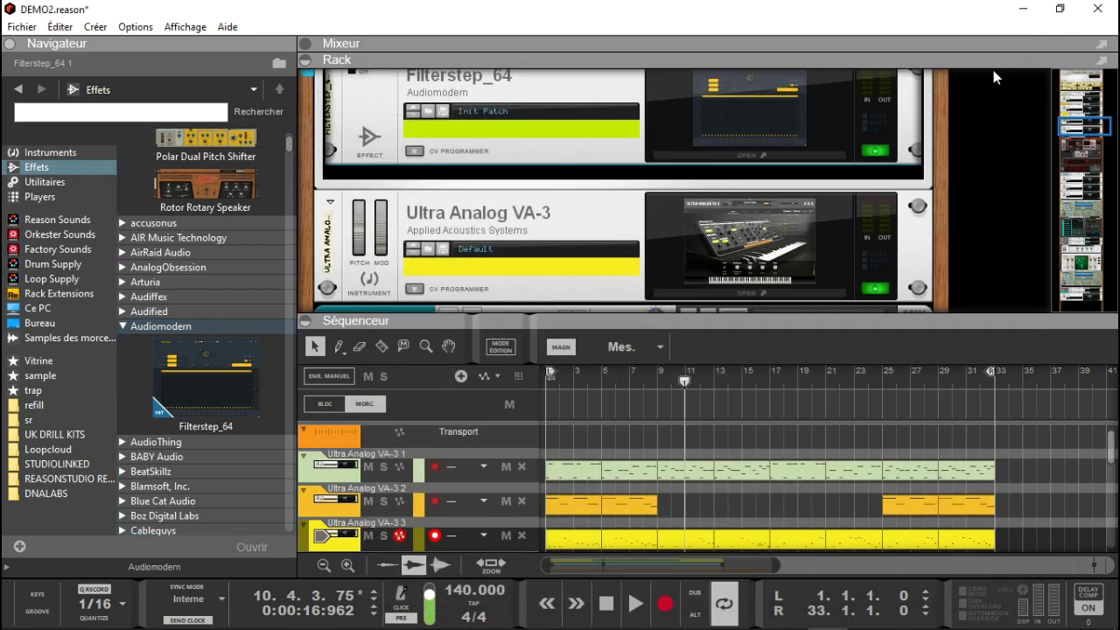
# Solo the Ultra Analog VA-3 3 track and play the song from the beginning.
pyautogui.moveTo(1088, 125)
pyautogui.mouseDown()
pyautogui.moveTo(1087, 136)
pyautogui.moveTo(1090, 125)
pyautogui.mouseUp()
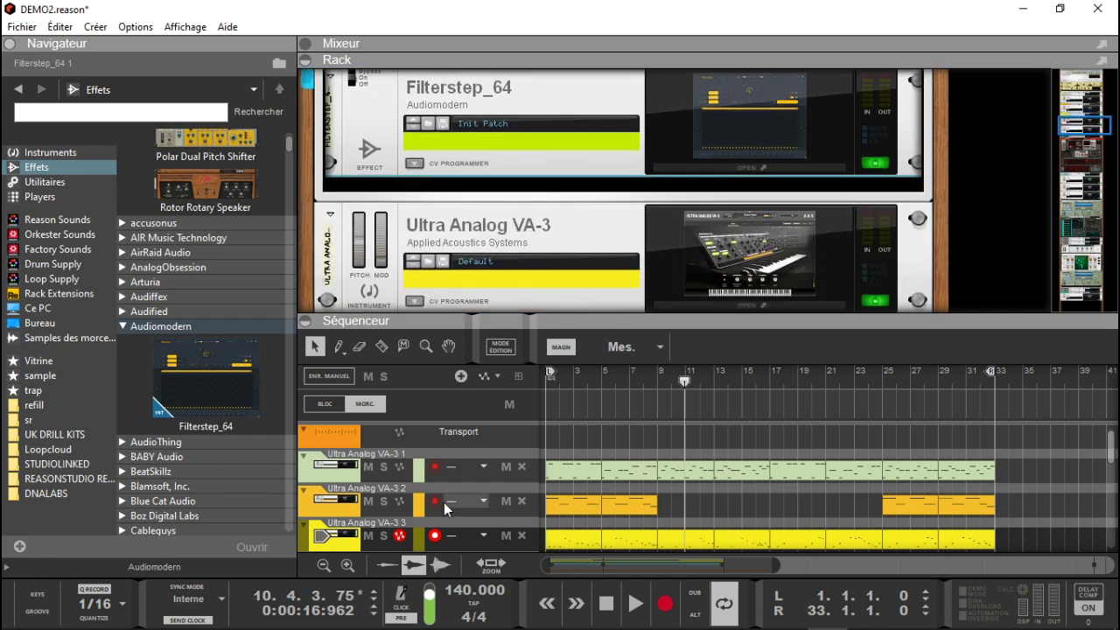
pyautogui.click(384, 537)
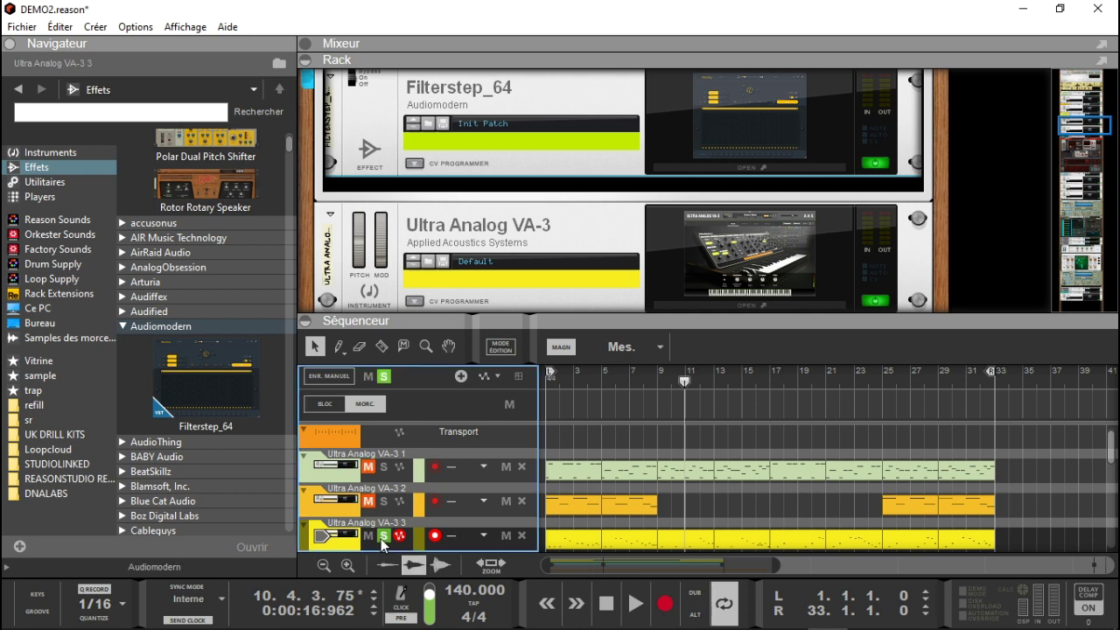
pyautogui.press('Home')
pyautogui.press('space')
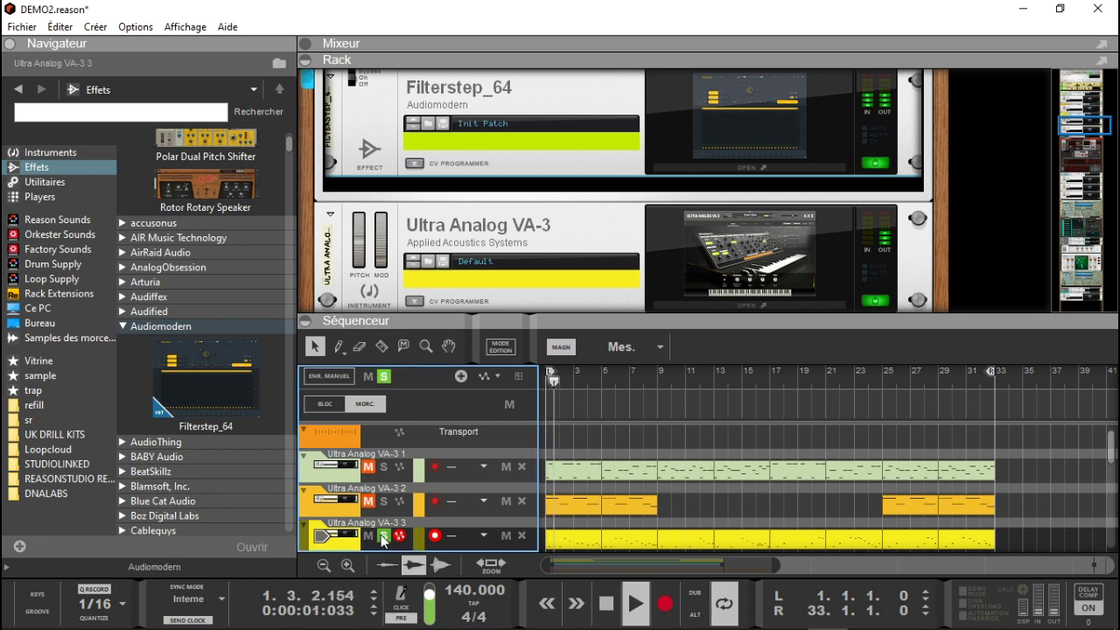
# Compare the Ultra Analog VA-3 3 channel without and with Filterstep_64 by bypassing its insert effects during playback and re-enabling them.
pyautogui.click(1091, 123)
pyautogui.moveTo(1091, 122); pyautogui.dragTo(1091, 118)
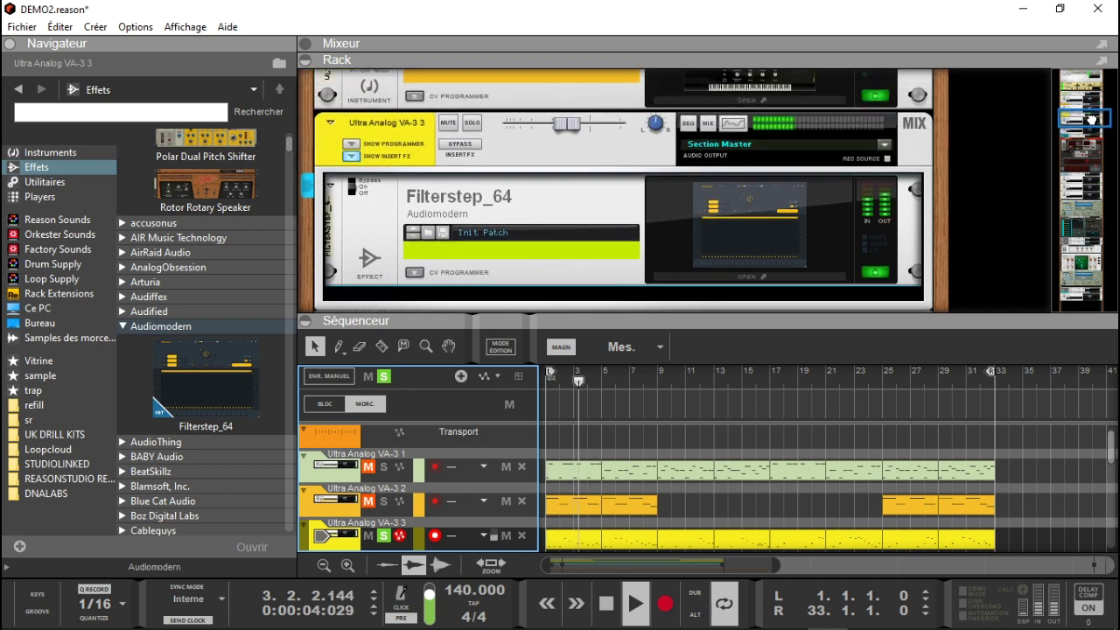
pyautogui.click(466, 150)
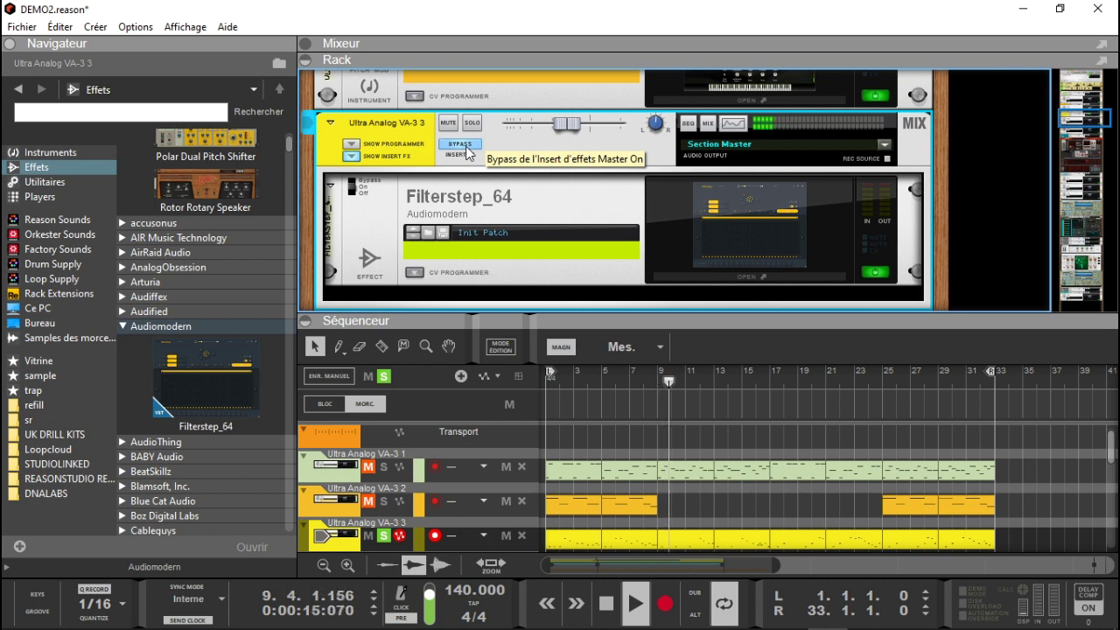
pyautogui.click(467, 151)
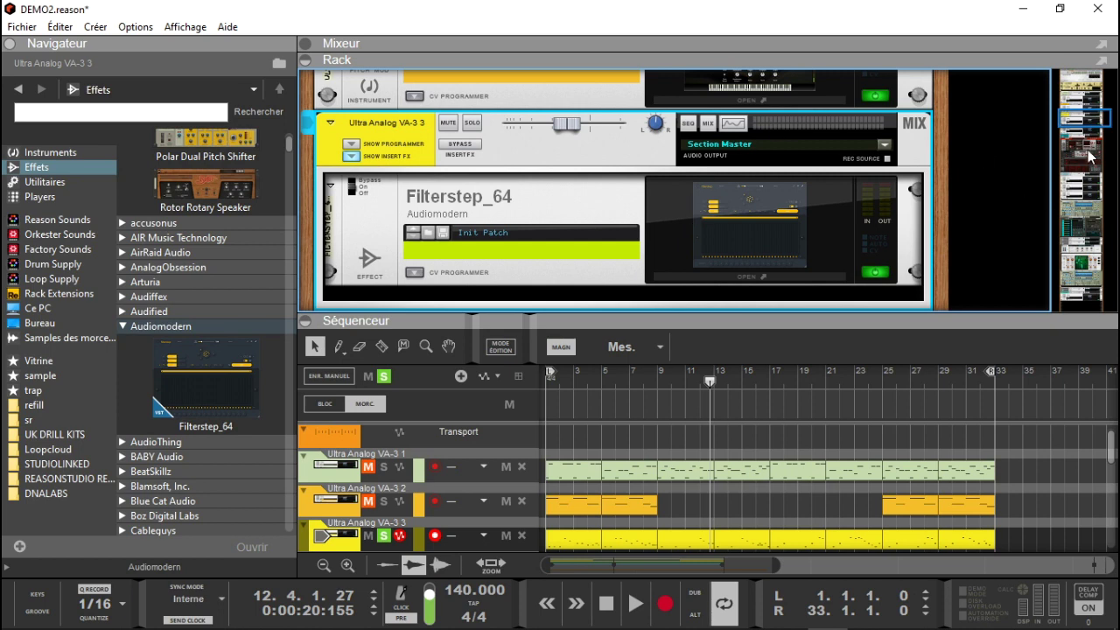
# Clear all track solos, then select the ABC SPACE BELL2 track and view its Europa synth in the rack.
pyautogui.moveTo(1086, 117); pyautogui.dragTo(1086, 136)
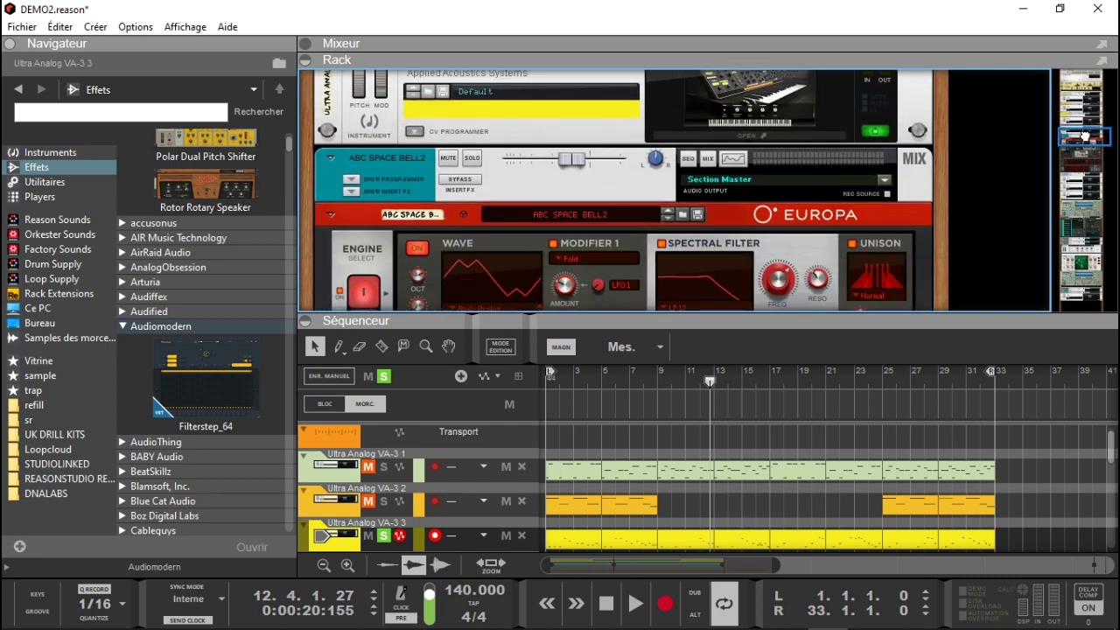
pyautogui.click(383, 377)
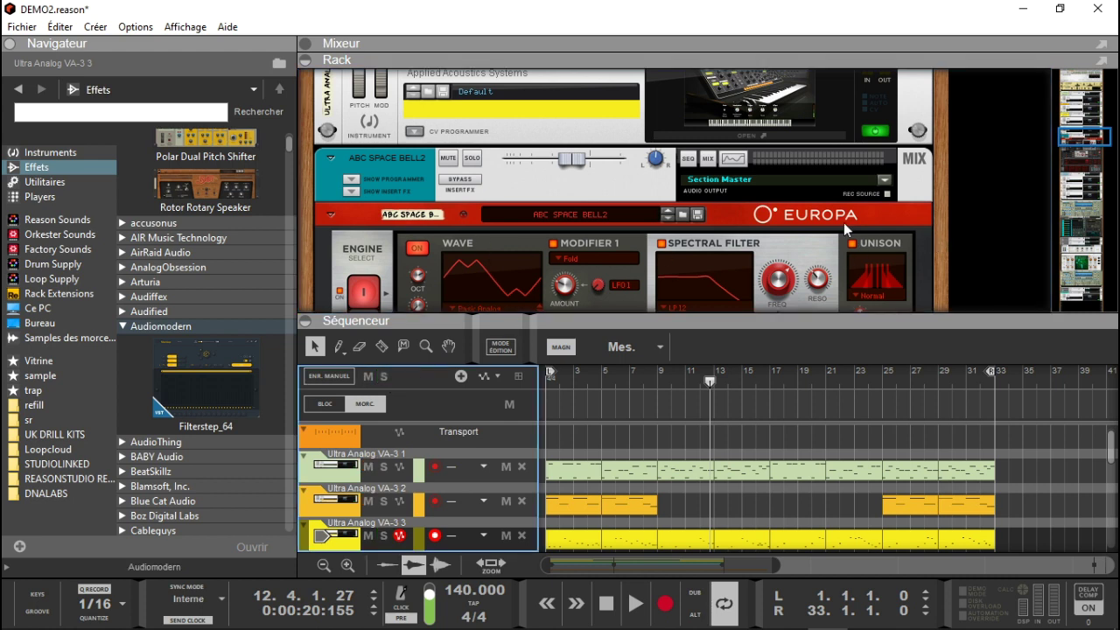
pyautogui.moveTo(1073, 131); pyautogui.dragTo(1072, 139)
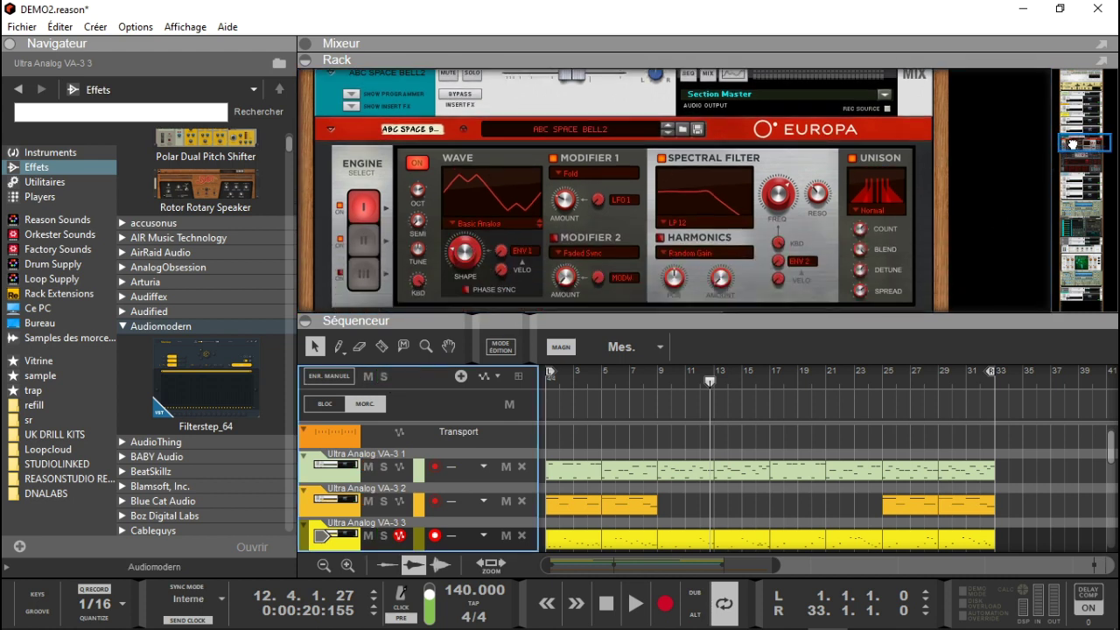
pyautogui.moveTo(1112, 450); pyautogui.dragTo(1114, 478)
pyautogui.click(321, 510)
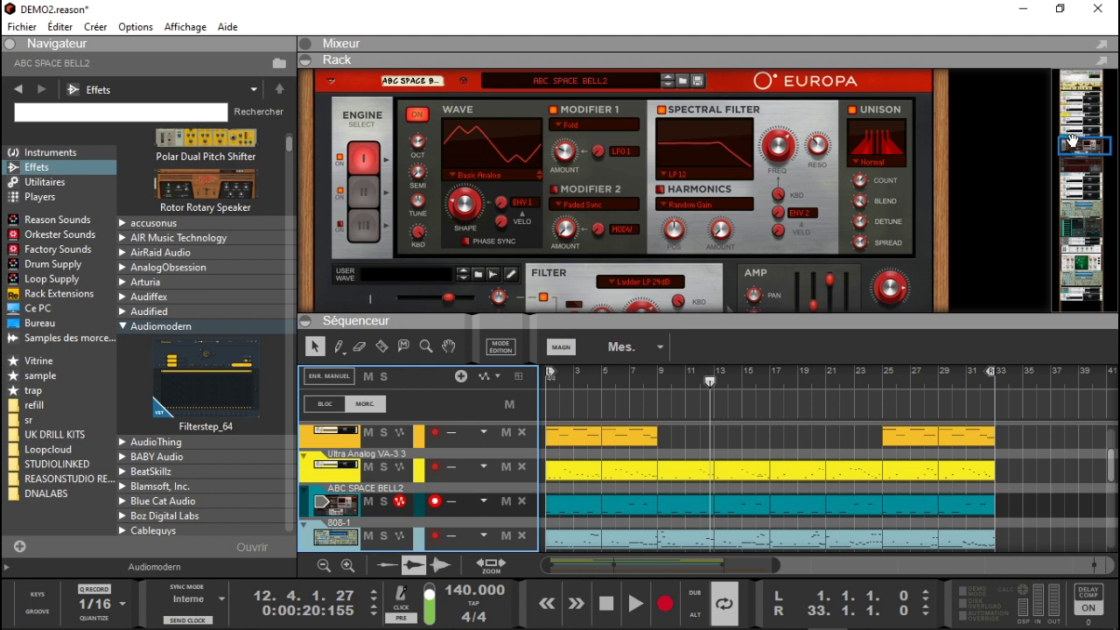
# Select the 808-1 track and inspect the Halcyon and Pumper-Saturator insert effects on its channel, closing each plug-in window.
pyautogui.moveTo(1071, 143); pyautogui.dragTo(1090, 179)
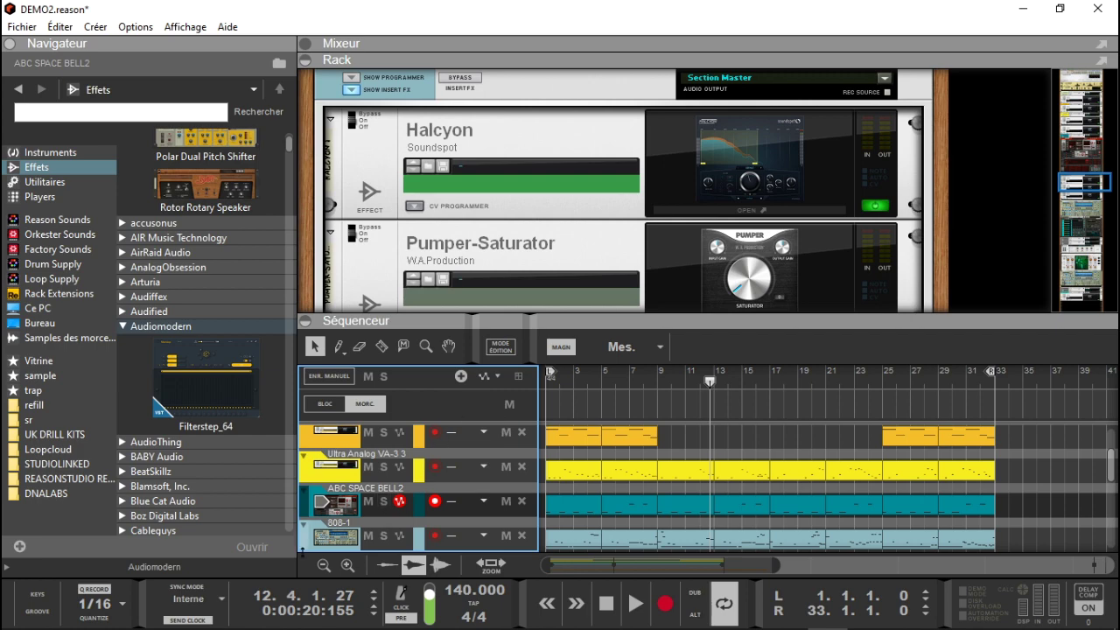
pyautogui.click(305, 541)
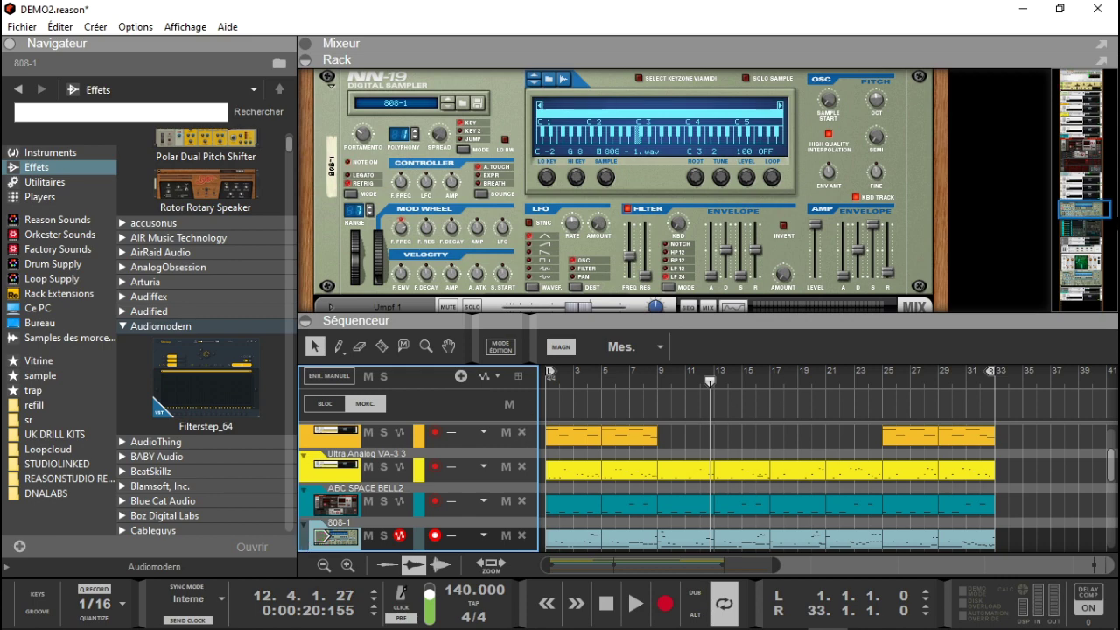
pyautogui.moveTo(1082, 211); pyautogui.dragTo(1091, 184)
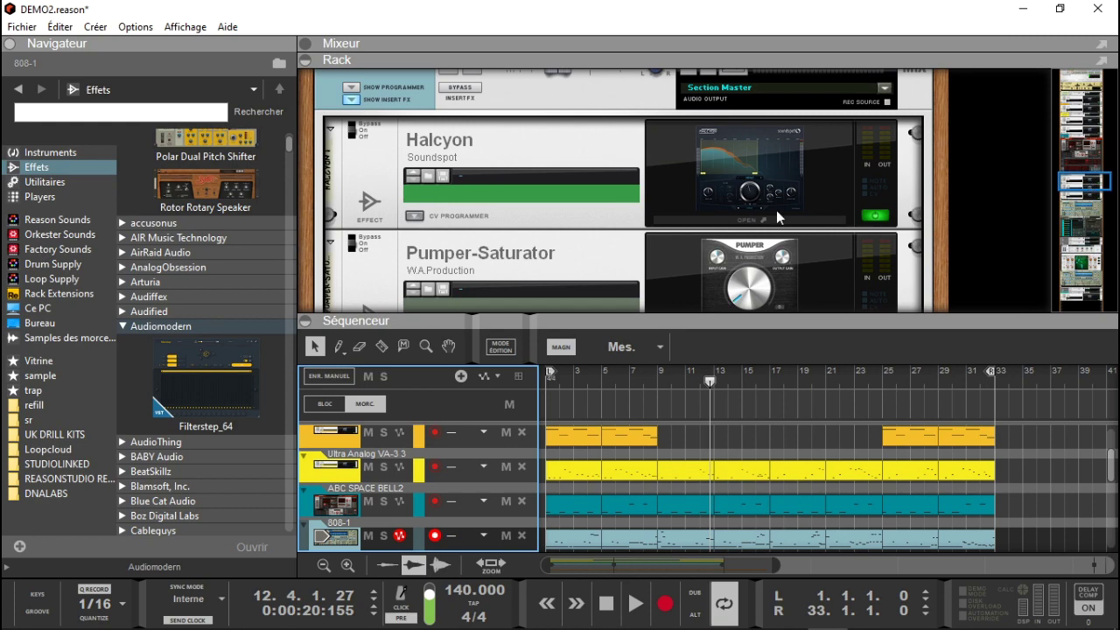
pyautogui.doubleClick(754, 186)
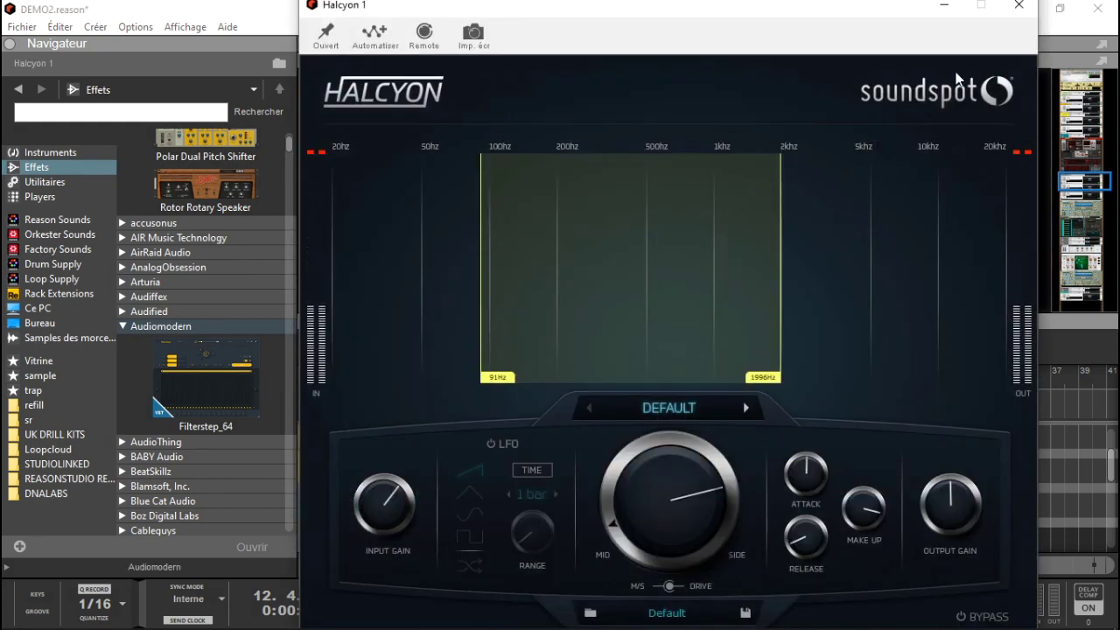
pyautogui.click(1018, 9)
pyautogui.doubleClick(750, 262)
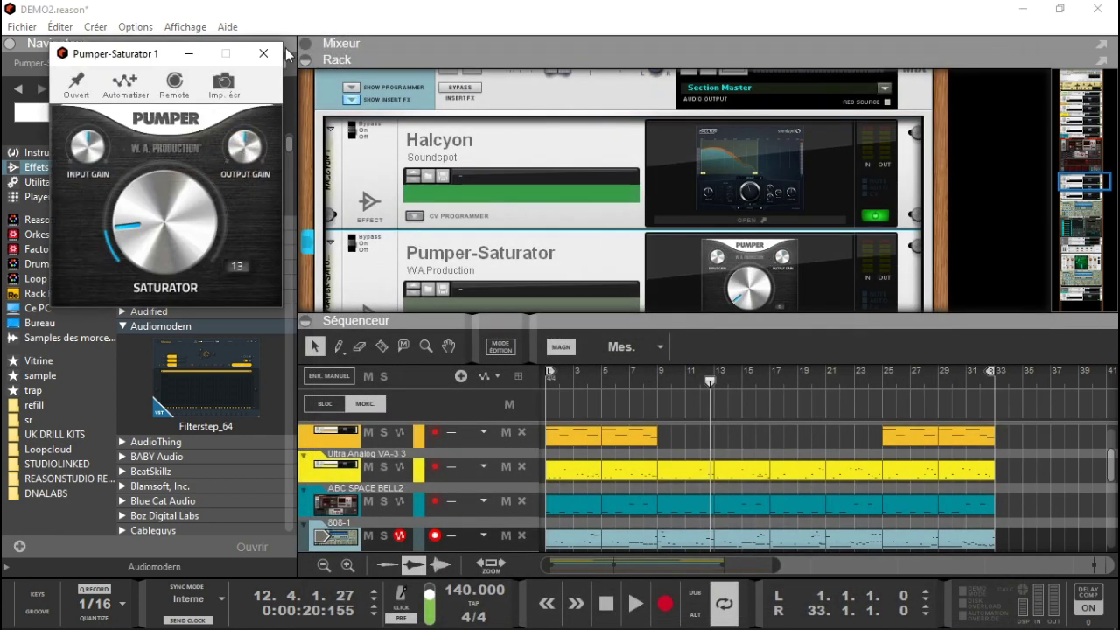
pyautogui.click(263, 54)
# Inspect the Trackspacer25 insert effect on the 808 channel, hide its Advanced Panel, and close the plug-in window.
pyautogui.moveTo(1105, 185); pyautogui.dragTo(1092, 200)
pyautogui.click(753, 157)
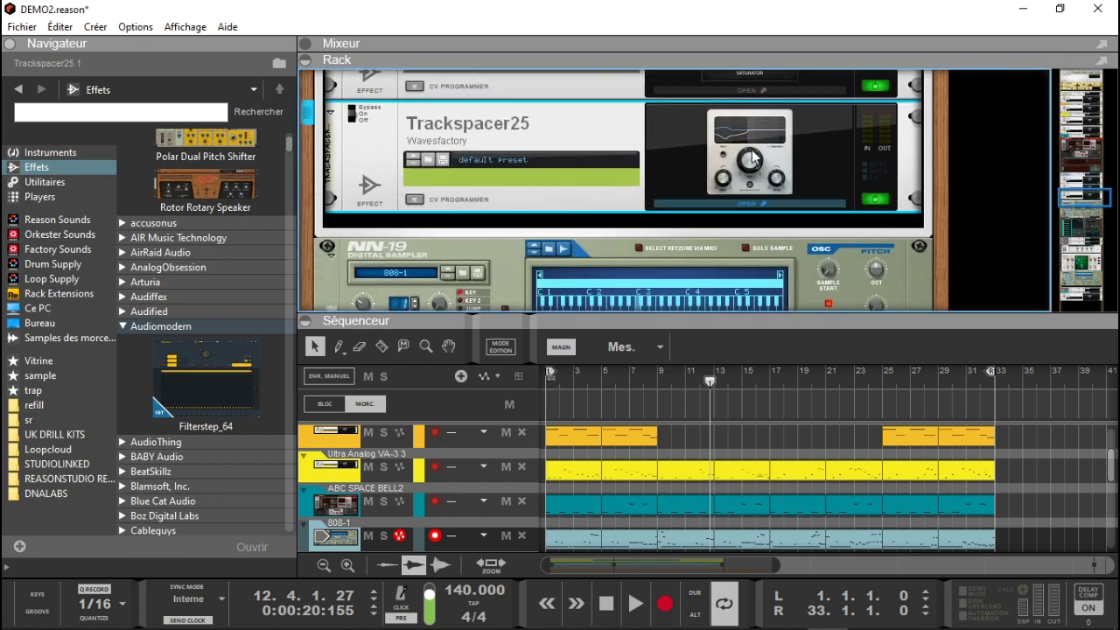
pyautogui.click(753, 158)
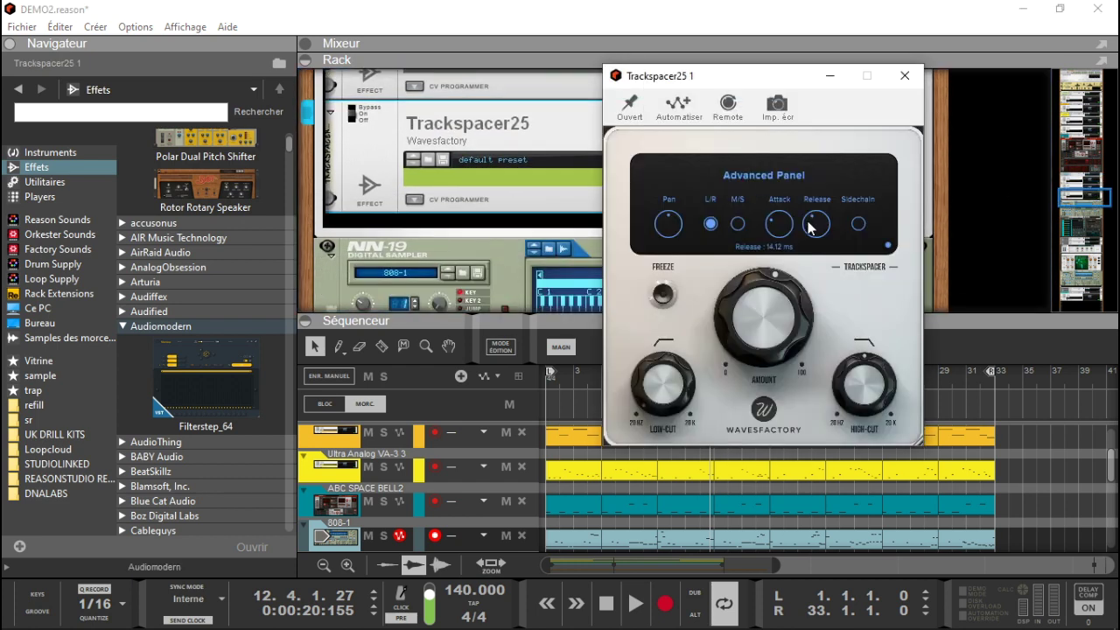
pyautogui.click(886, 247)
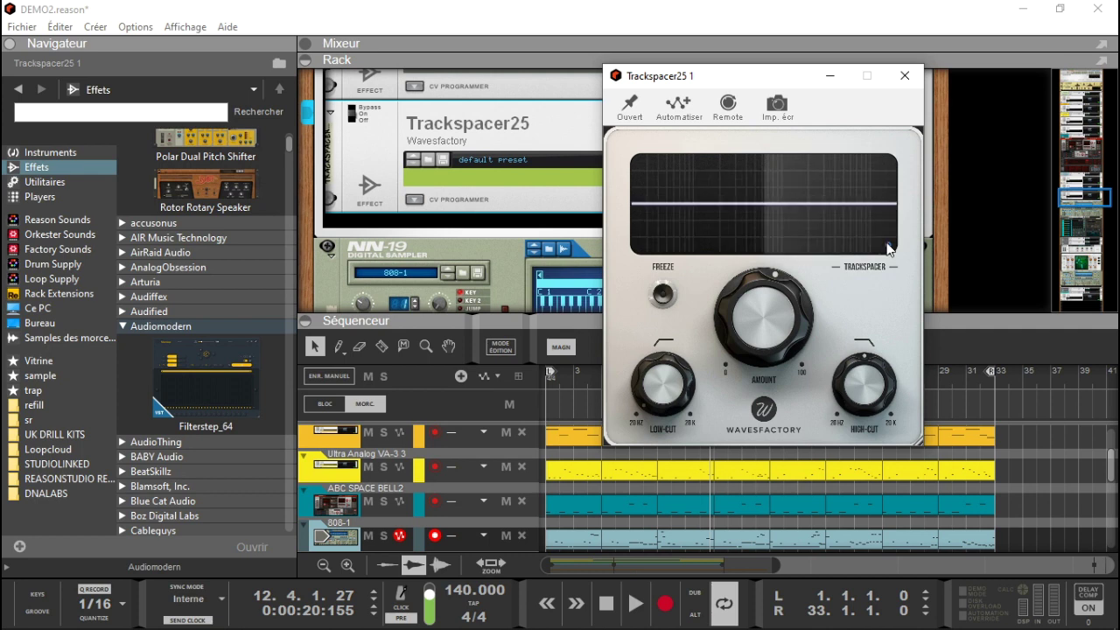
pyautogui.click(905, 75)
# Enlarge the rack area to show the complete Umpf 1 drum device and select the Umpf 1 track.
pyautogui.moveTo(1094, 191); pyautogui.dragTo(1094, 222)
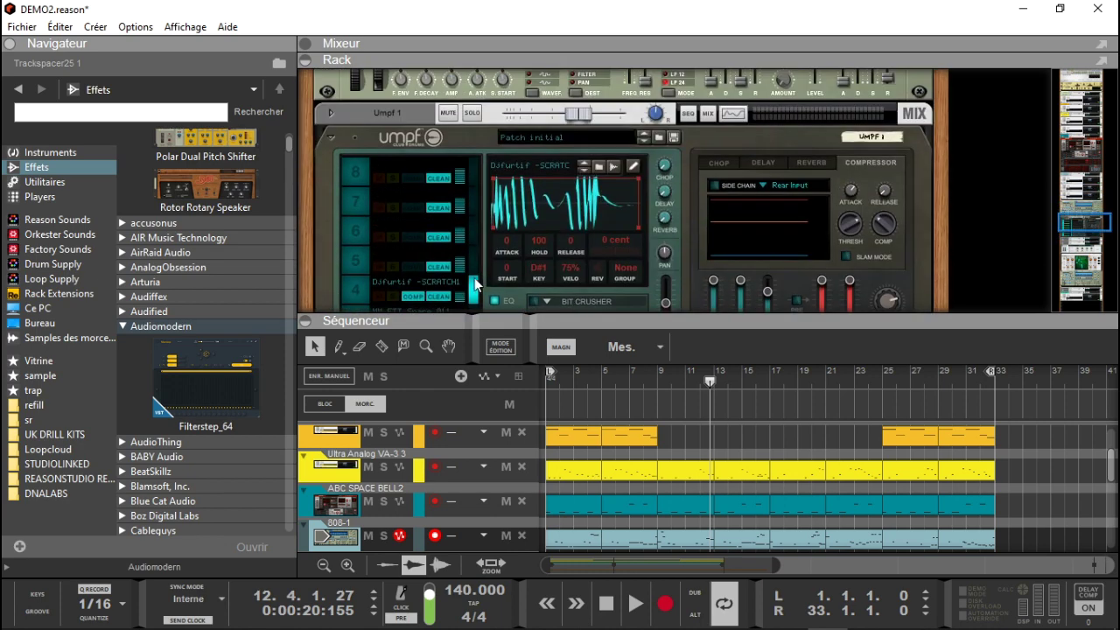
pyautogui.moveTo(333, 317); pyautogui.dragTo(332, 415)
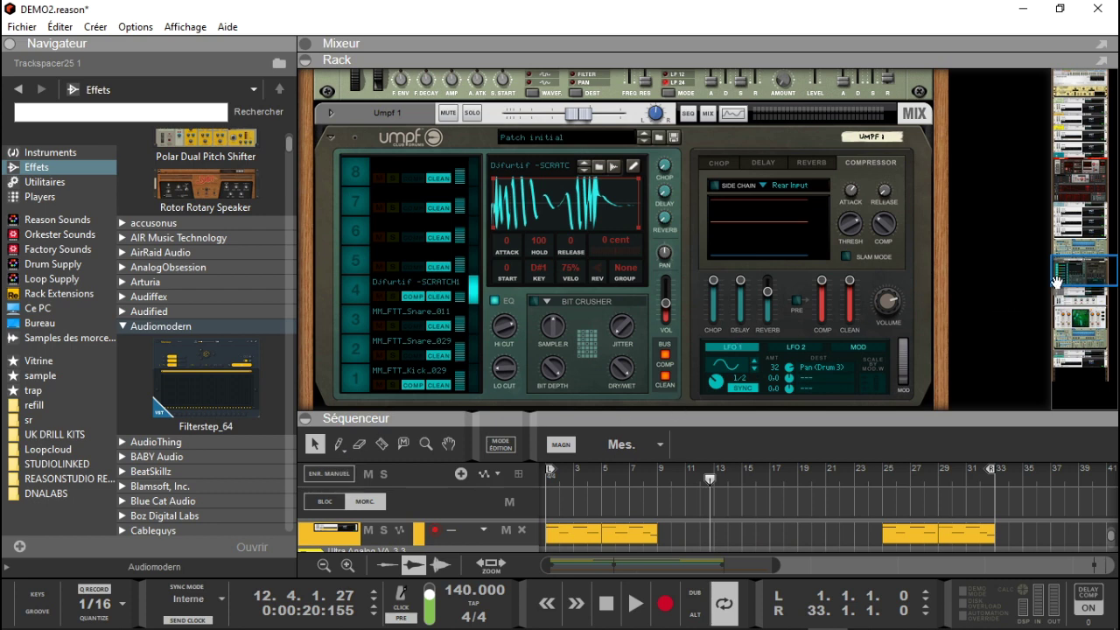
pyautogui.scroll(-2, 1059, 279)
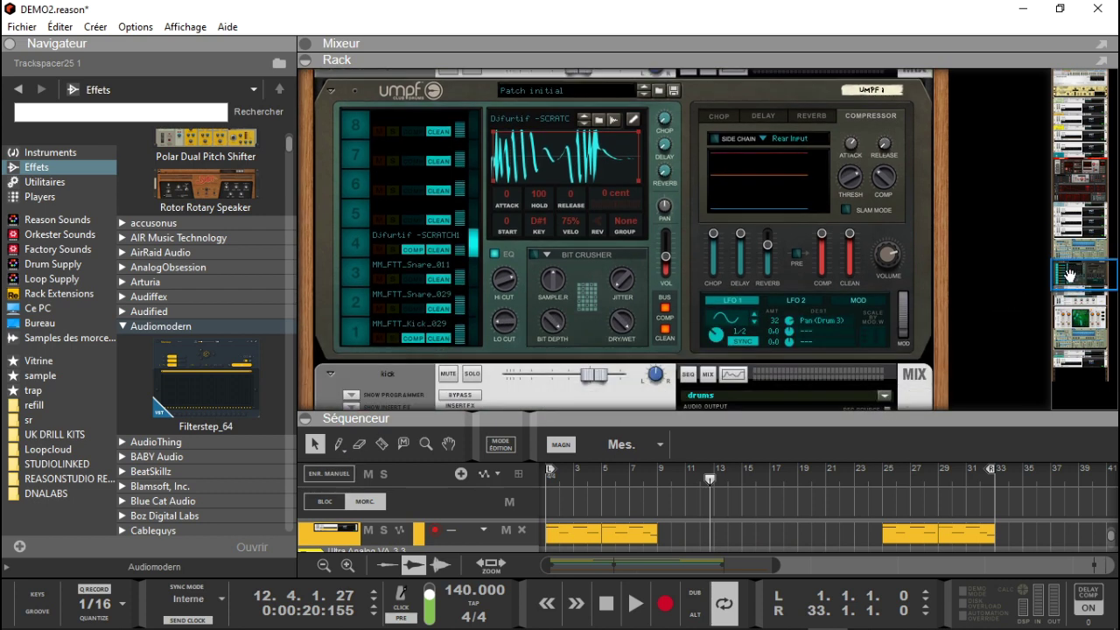
pyautogui.scroll(-2, 1114, 541)
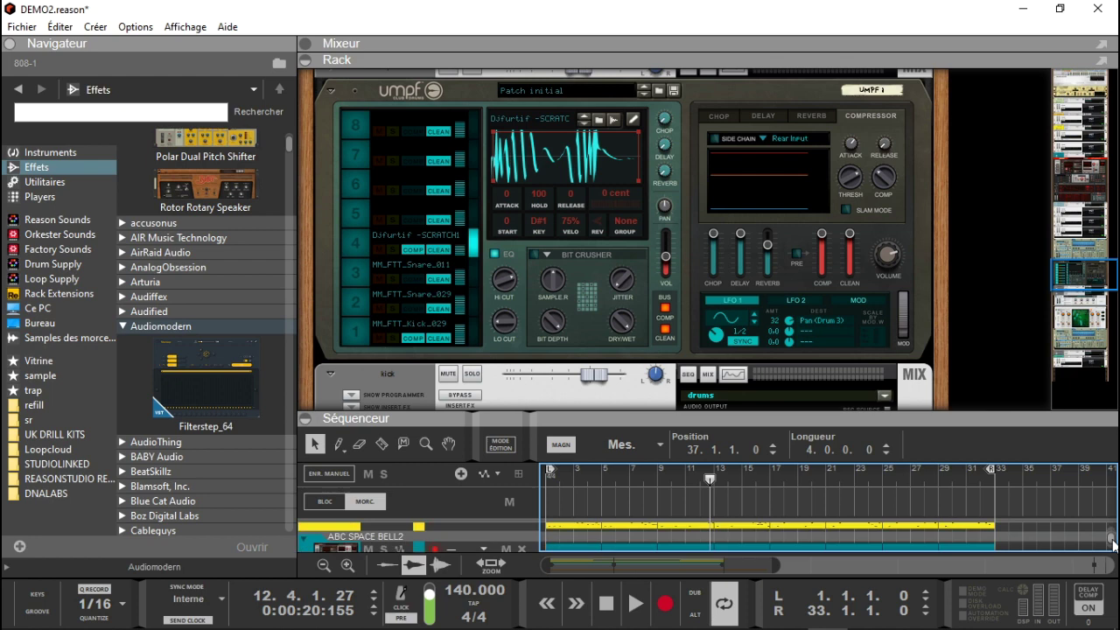
pyautogui.click(381, 547)
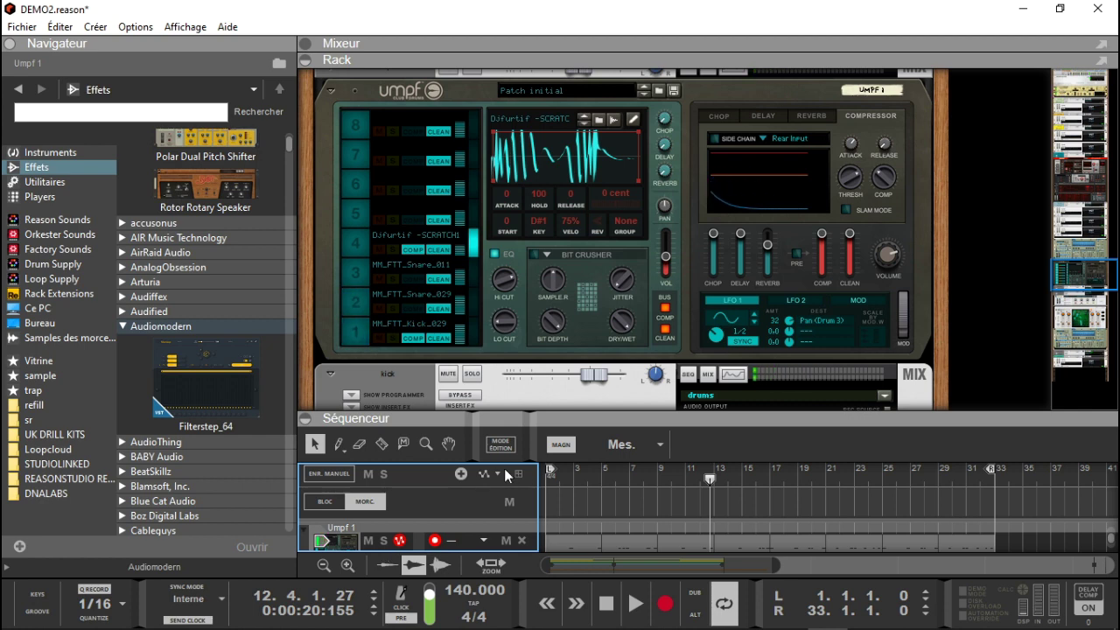
# View the BeatMap player and the HI-HAT NN-19 sampler in the rack, and enlarge the sequencer to show the HI-HAT track.
pyautogui.moveTo(1085, 263); pyautogui.dragTo(1080, 313)
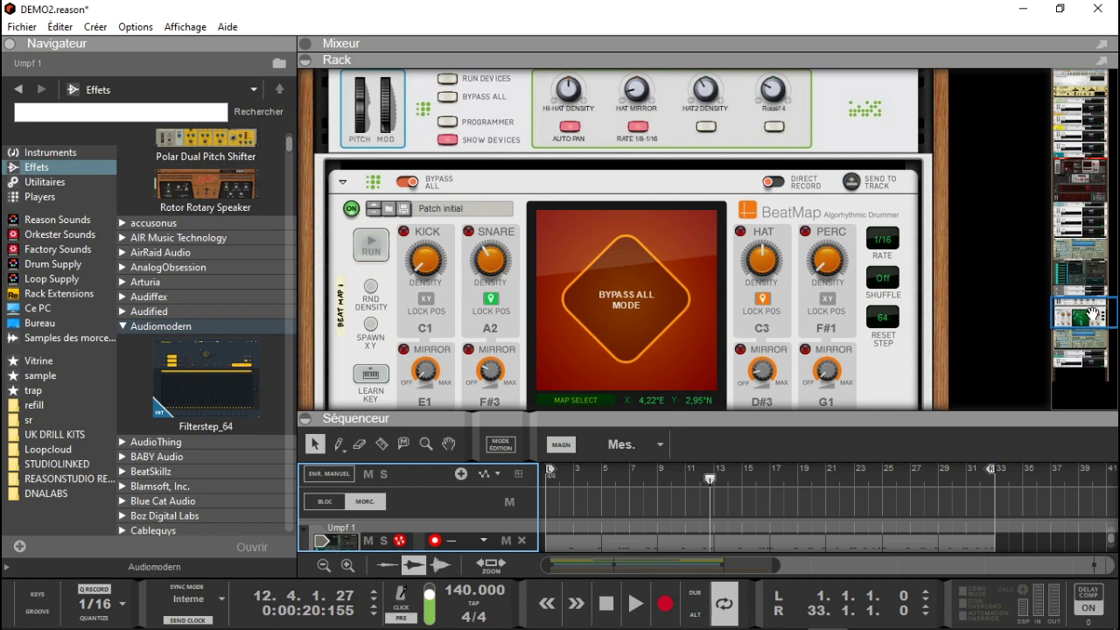
pyautogui.moveTo(1092, 315); pyautogui.dragTo(1093, 328)
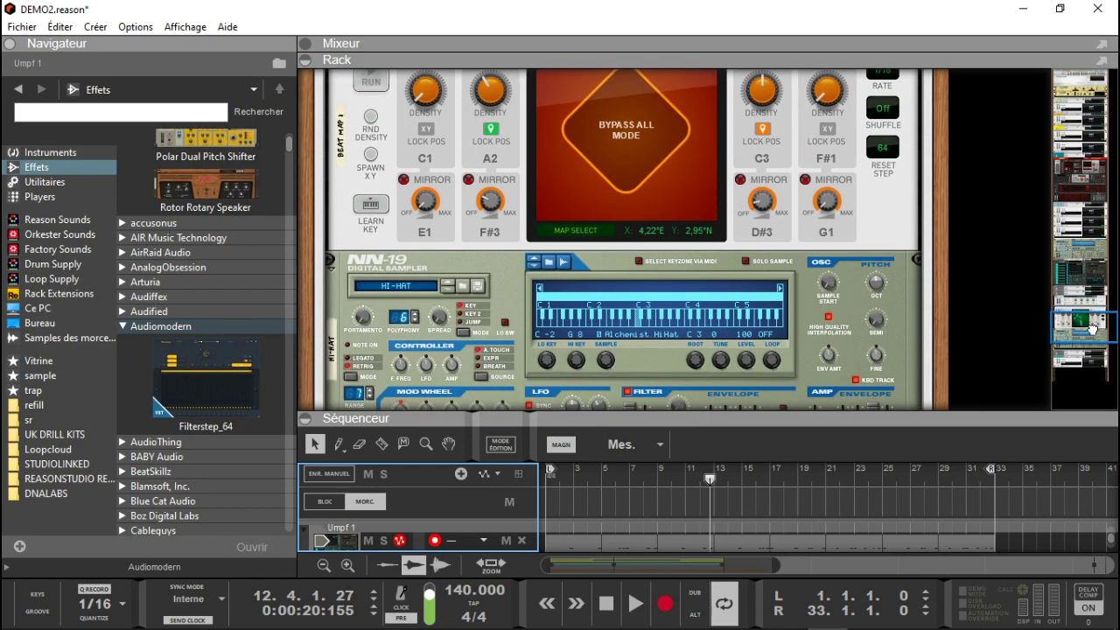
pyautogui.moveTo(1114, 544); pyautogui.dragTo(1114, 555)
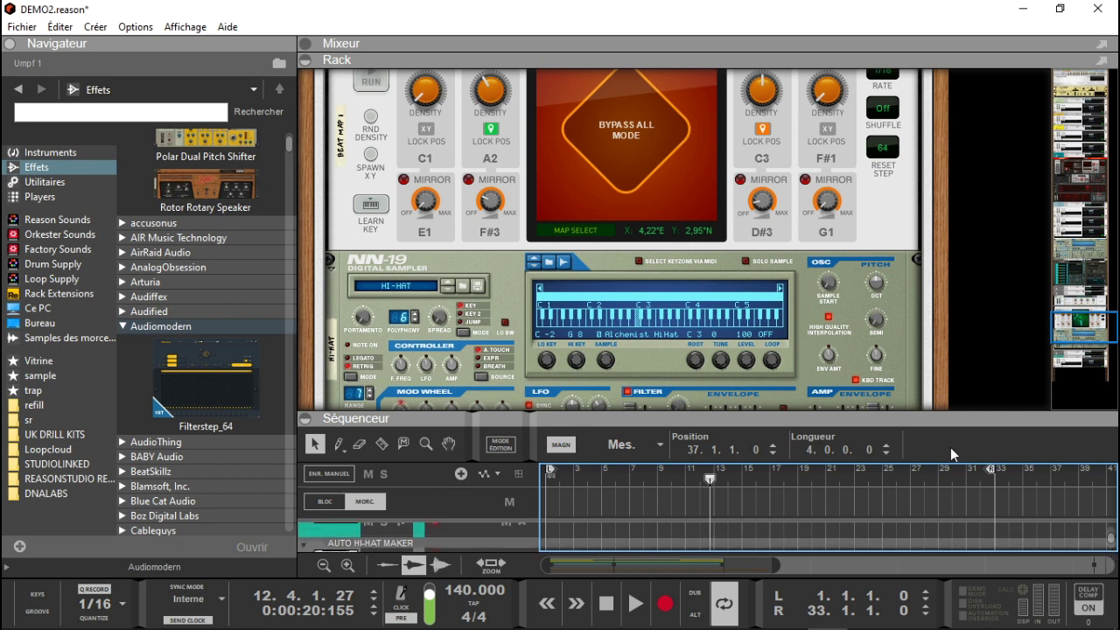
pyautogui.moveTo(949, 415); pyautogui.dragTo(941, 279)
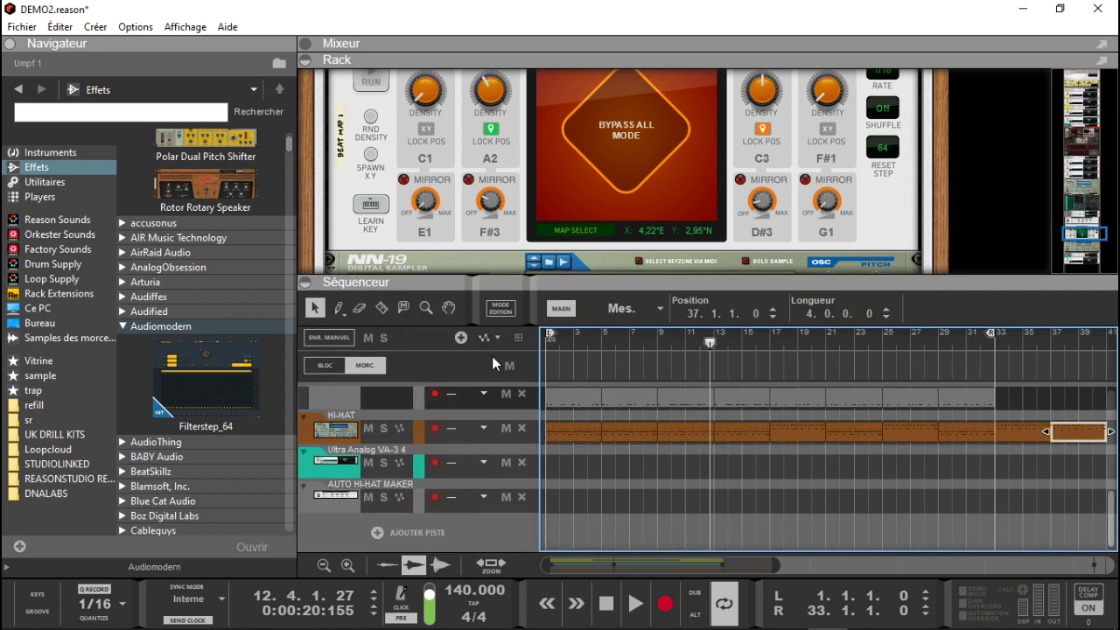
# Solo the HI-HAT track and play it from the start, skipping ahead to about bars 10, 18 and 24 before stopping.
pyautogui.click(383, 429)
pyautogui.press('KP_0')
pyautogui.press('space')
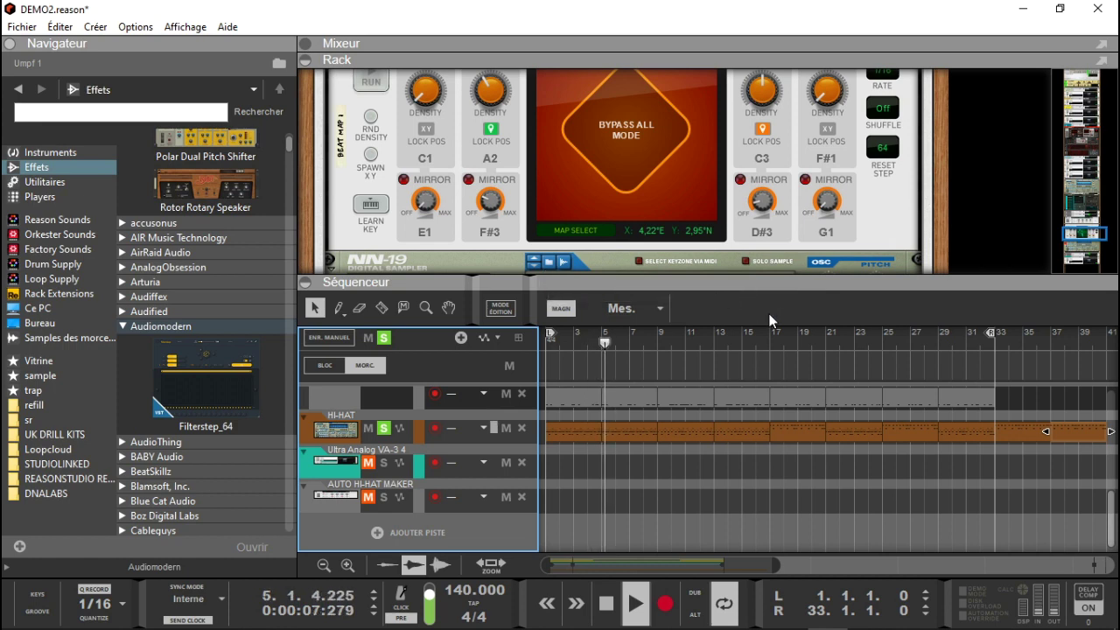
pyautogui.click(674, 334)
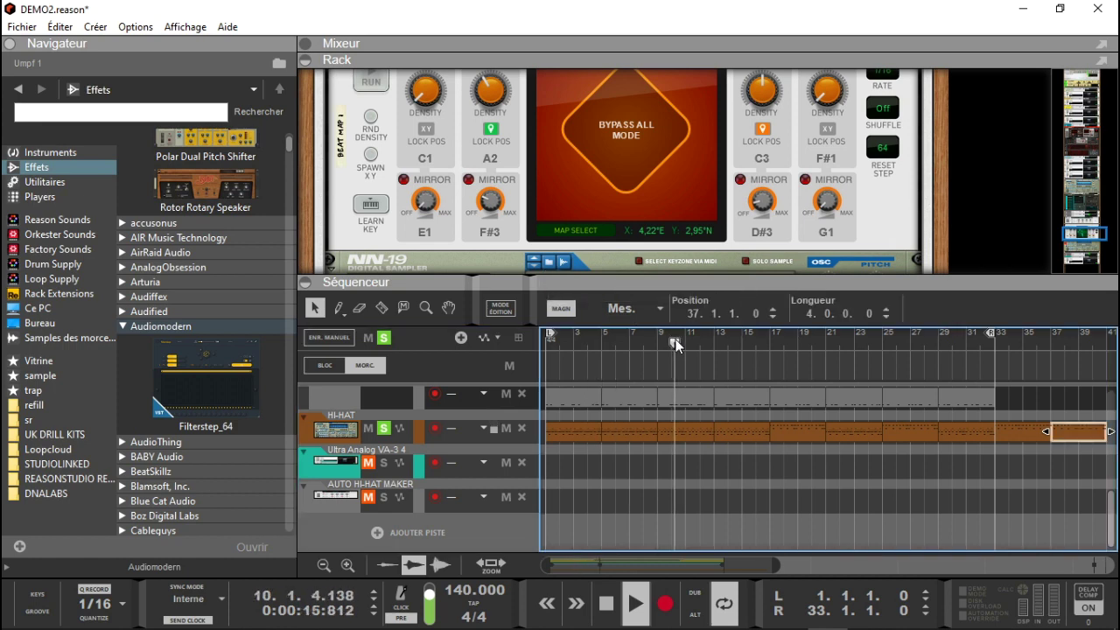
pyautogui.click(792, 339)
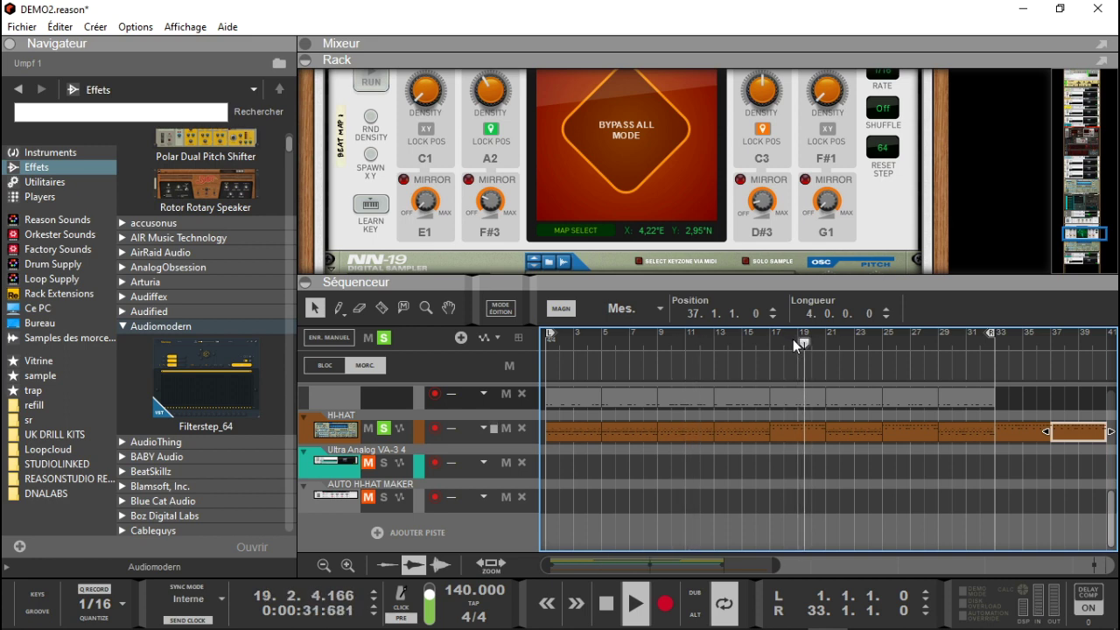
pyautogui.click(869, 340)
pyautogui.press('space')
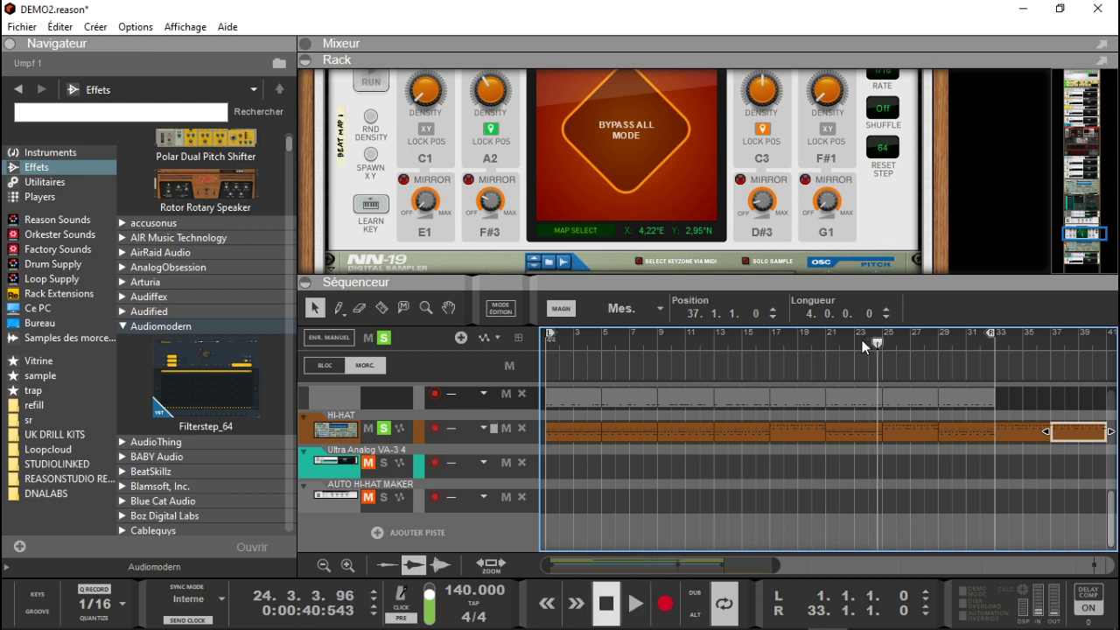
# Clear all track solos in the full-height sequencer and play the whole song from the beginning.
pyautogui.click(304, 282)
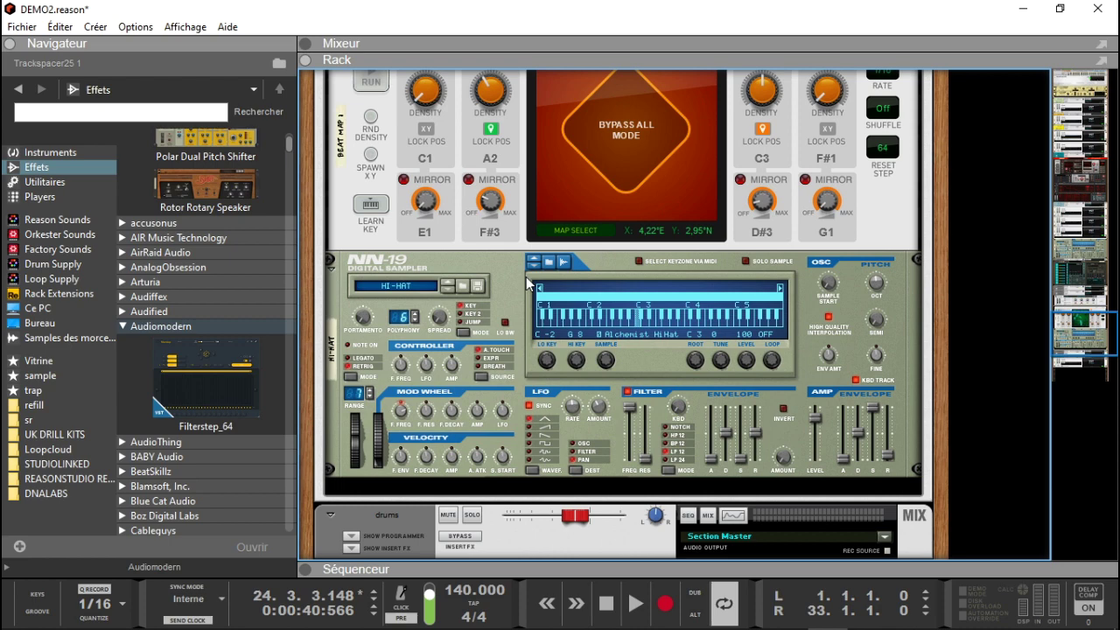
pyautogui.press('F5')
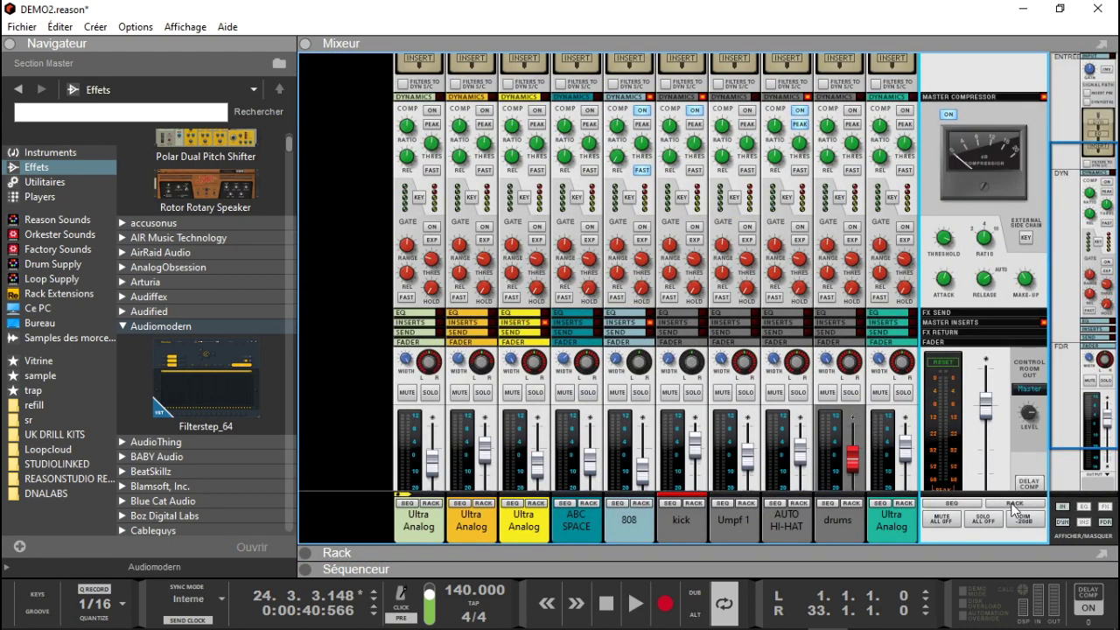
pyautogui.press('F7')
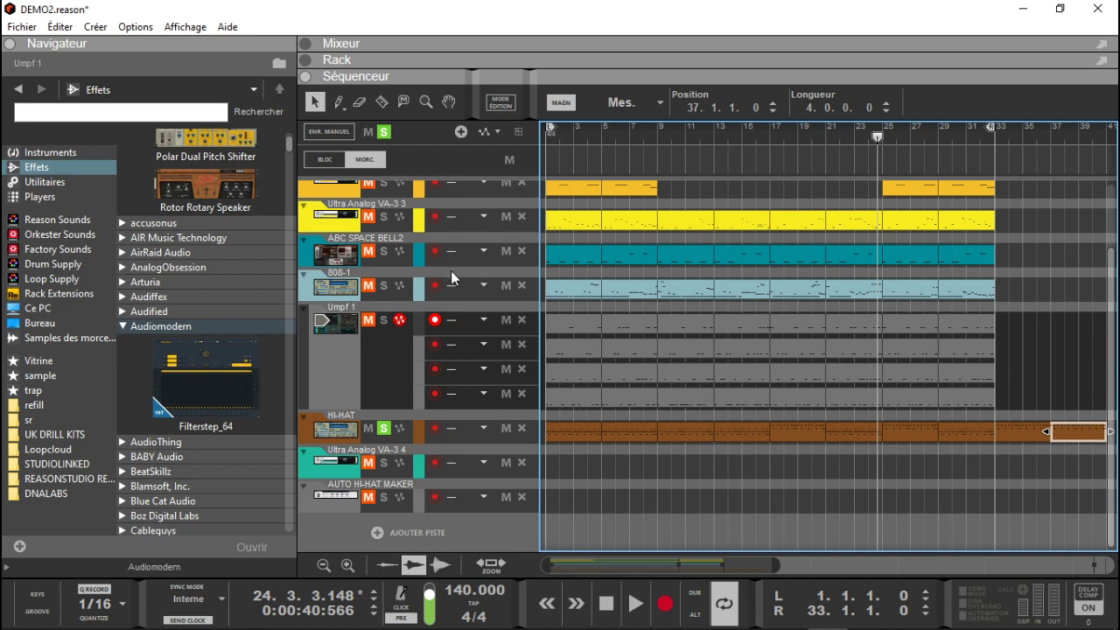
pyautogui.click(382, 133)
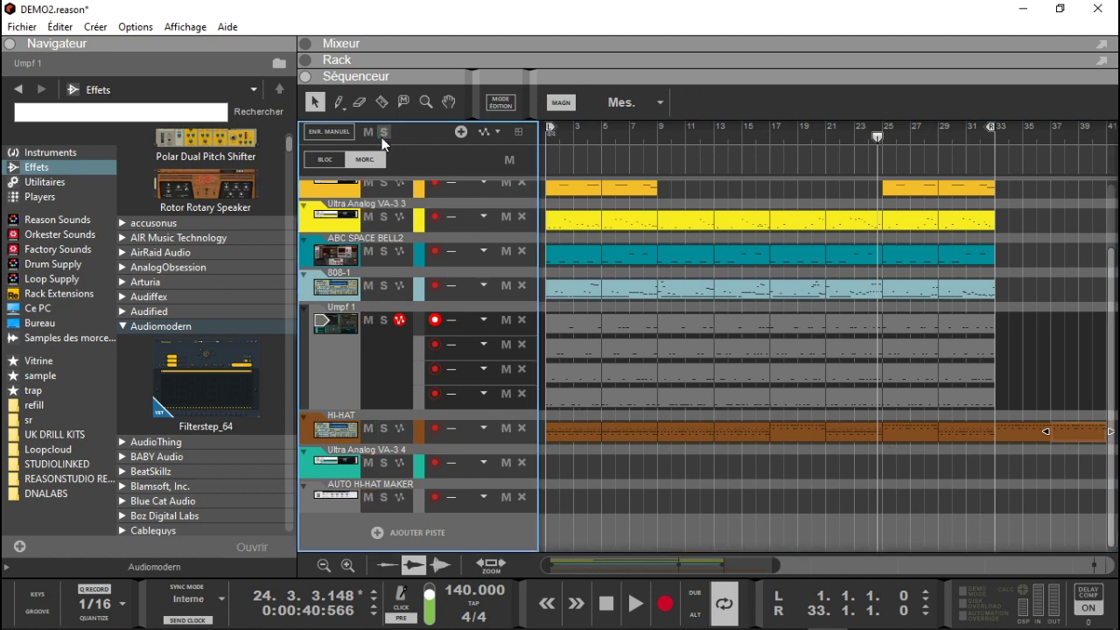
pyautogui.press('Home')
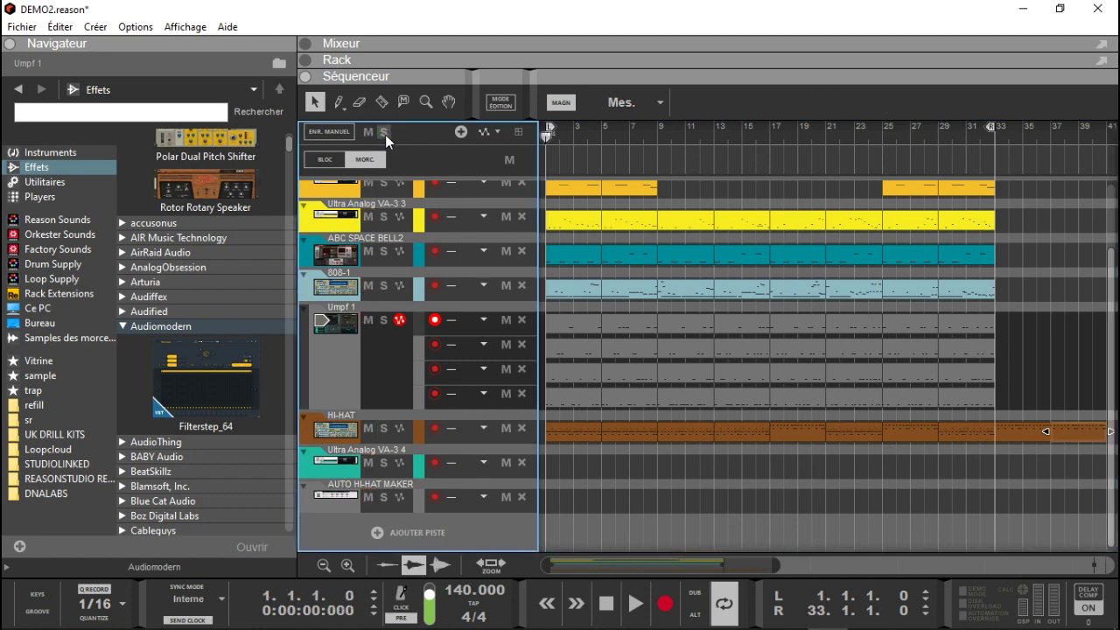
pyautogui.press('space')
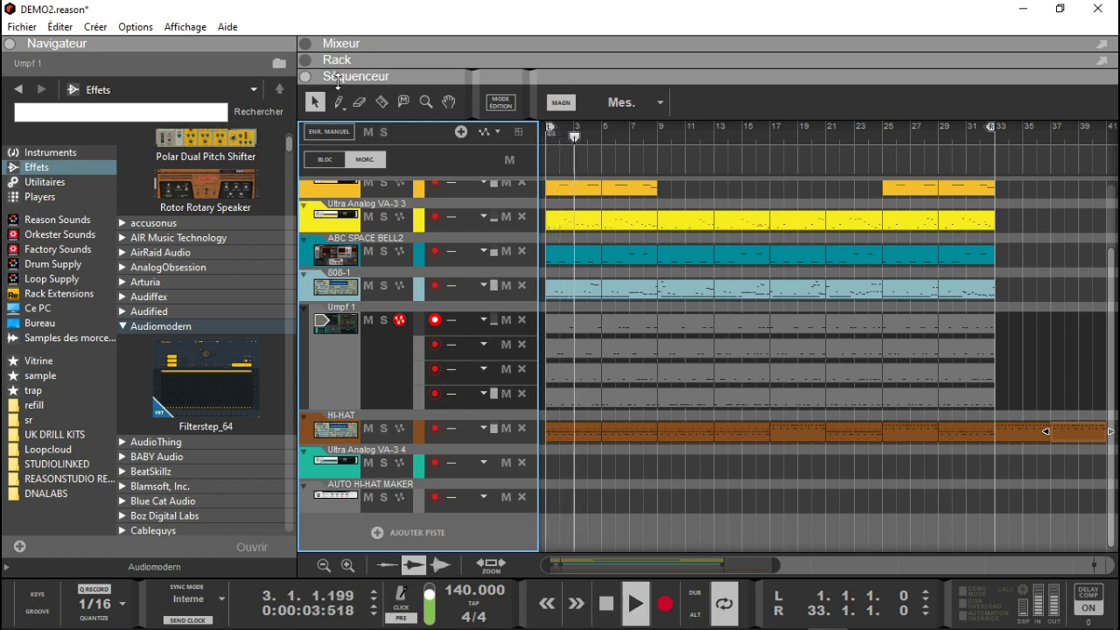
# Solo the Ultra Analog VA-3 1, 2 and 3 channels together in the mixer while the song plays.
pyautogui.press('F5')
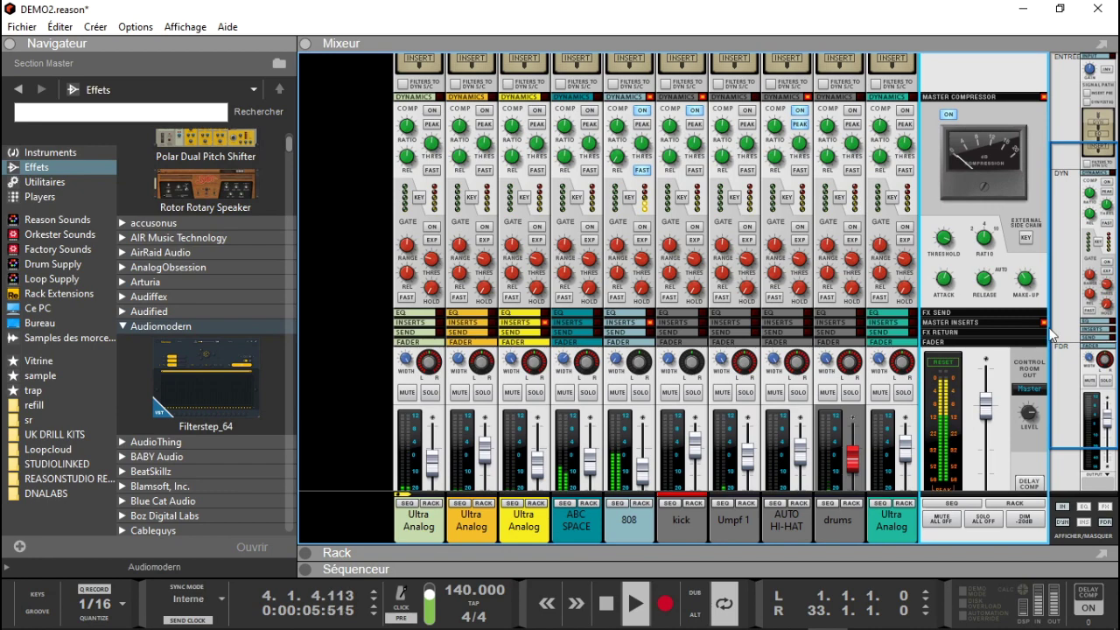
pyautogui.scroll(-2, 1072, 385)
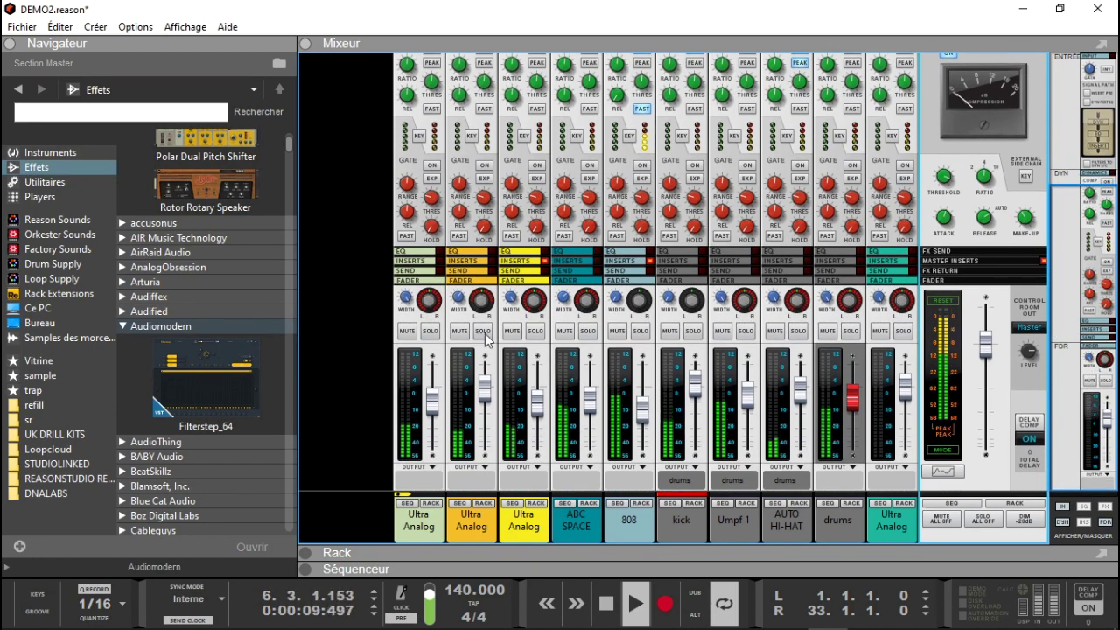
pyautogui.click(431, 331)
pyautogui.click(483, 331)
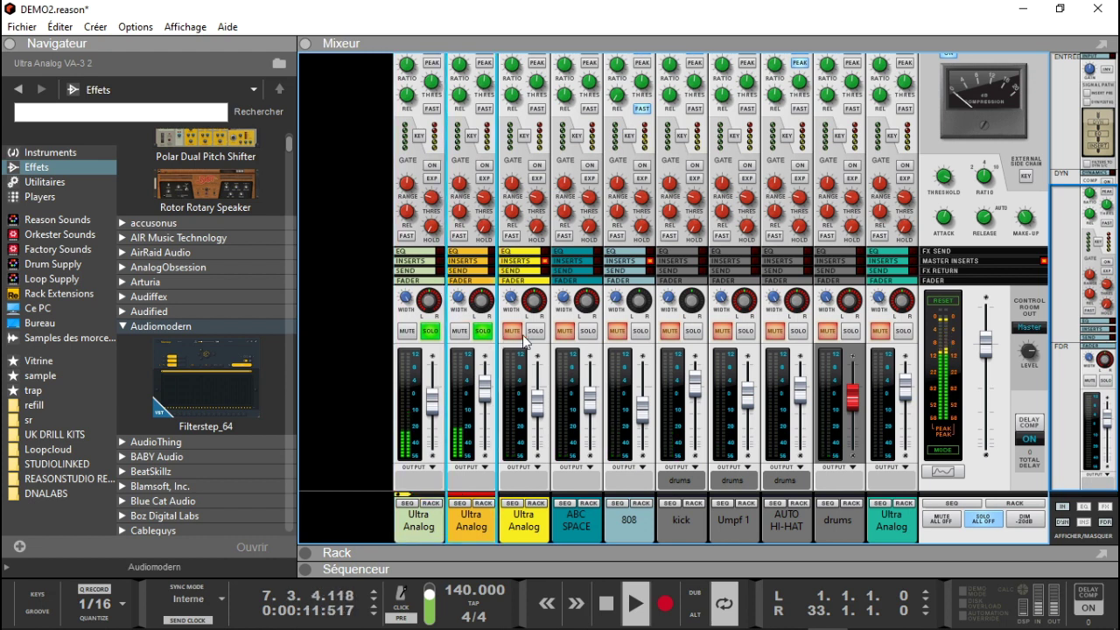
pyautogui.click(534, 332)
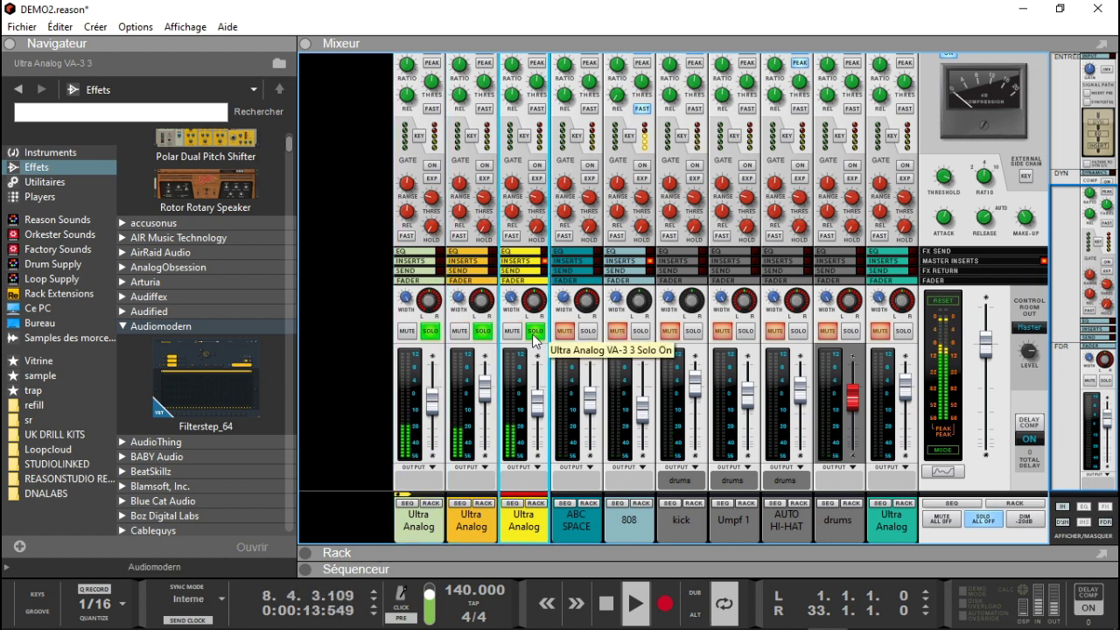
# Add the ABC SPACE BELL2 and 808 channels to the soloed playback, then clear all solos in the mixer.
pyautogui.click(589, 332)
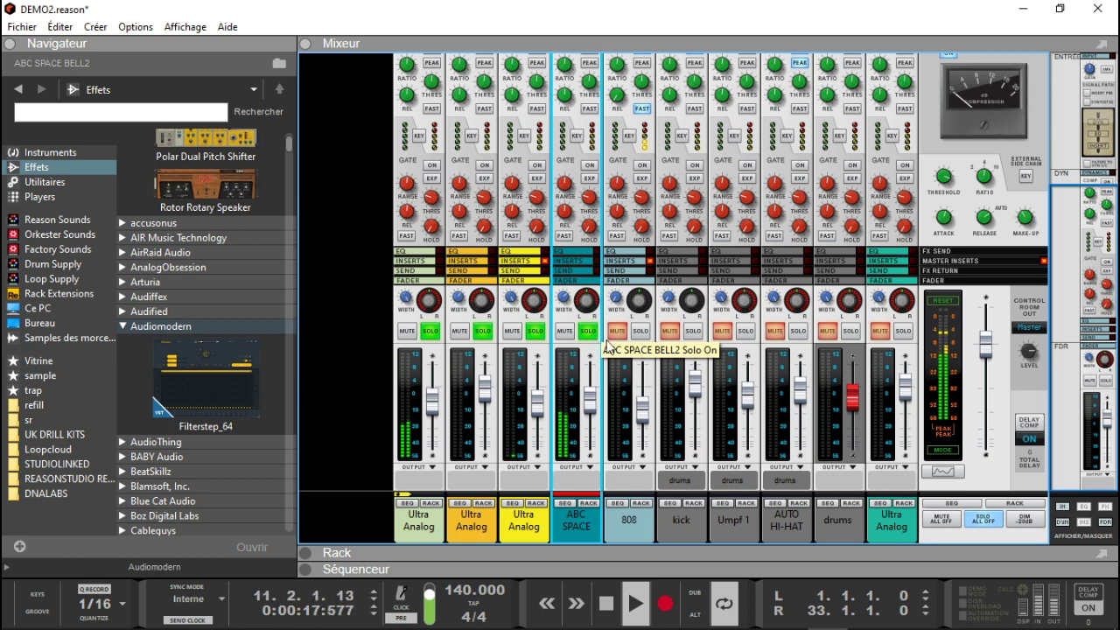
pyautogui.click(643, 335)
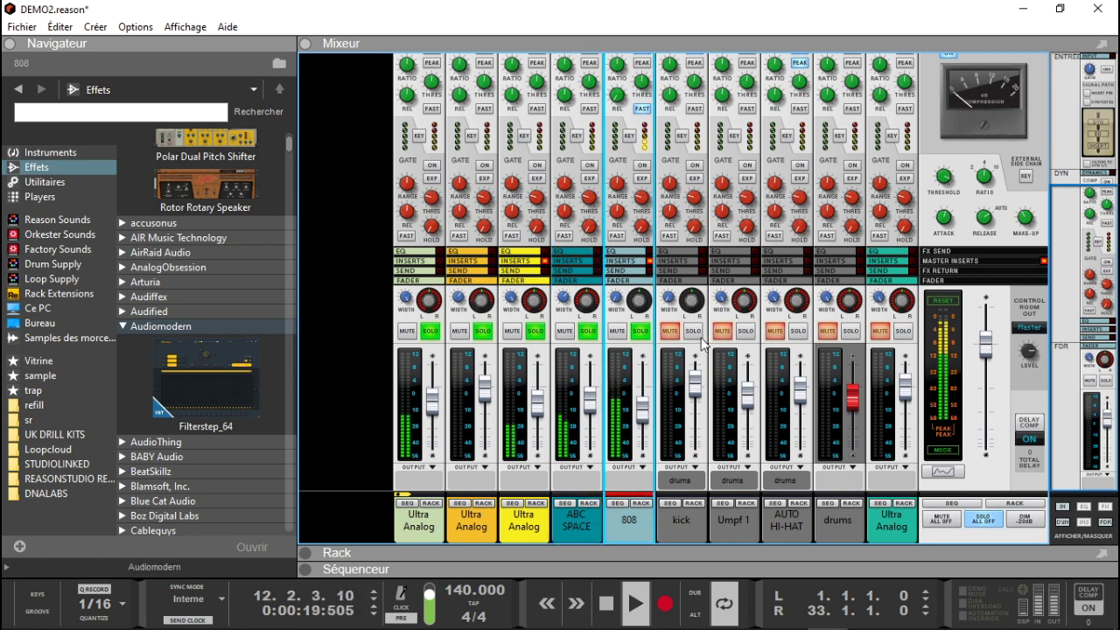
pyautogui.click(986, 520)
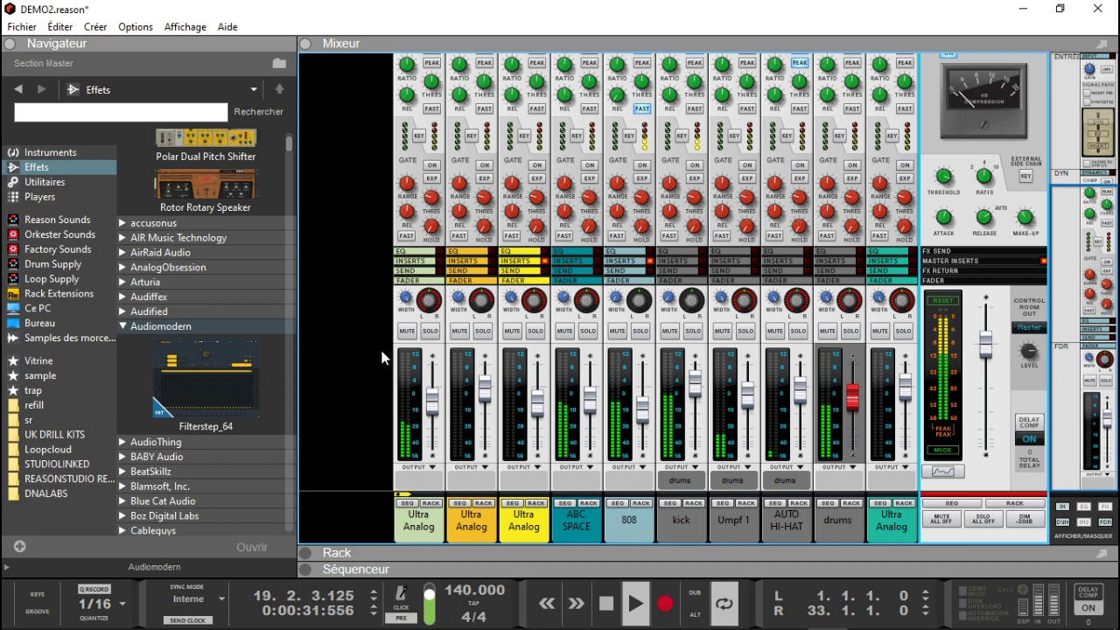
# Hide the mixer and rack so the sequencer fills the window, and stop the song.
pyautogui.click(309, 45)
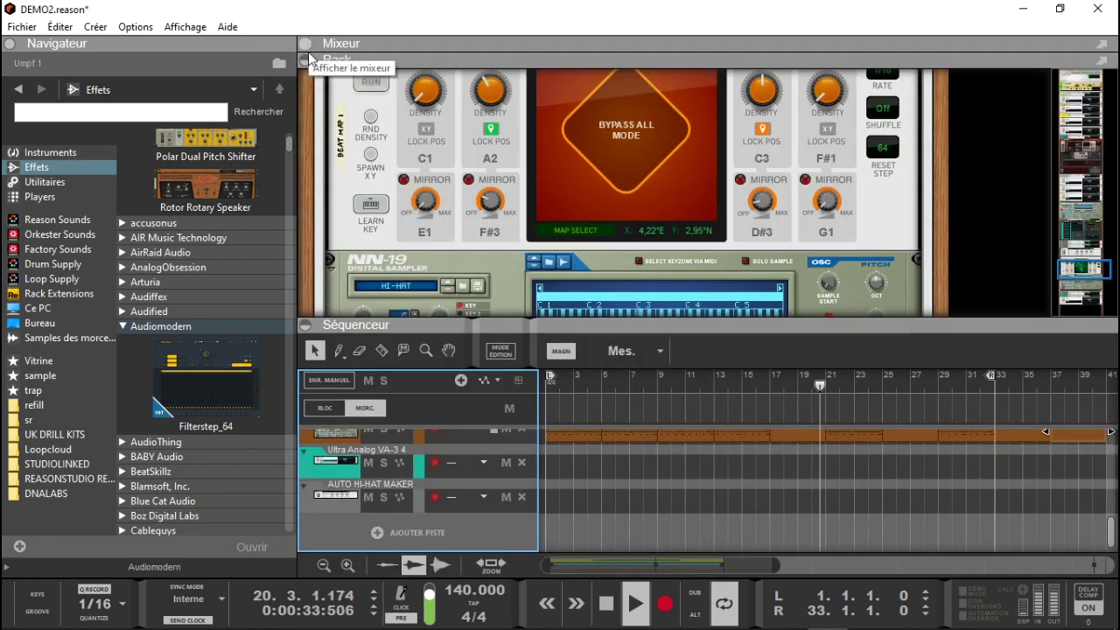
pyautogui.click(306, 59)
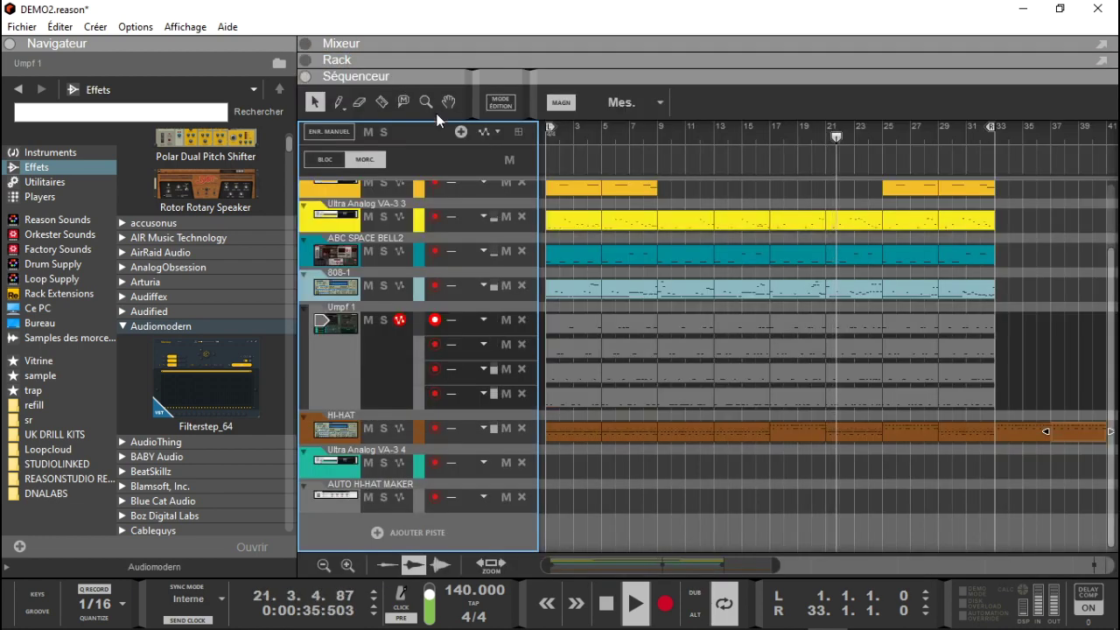
pyautogui.press('space')
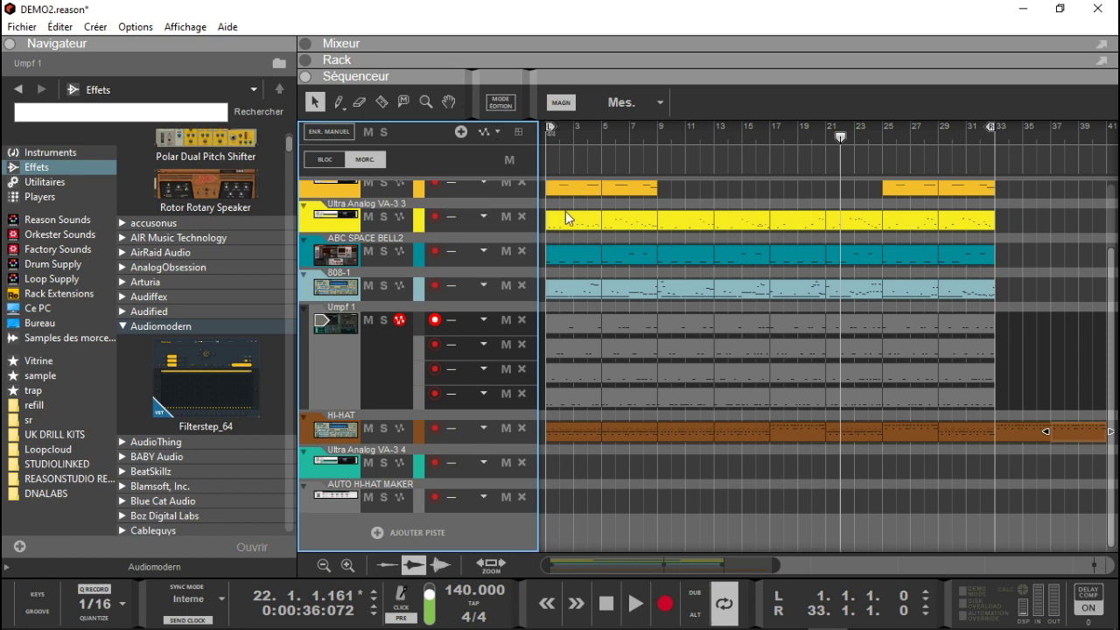
# Solo the Ultra Analog VA-3 1, 2 and 3 and ABC SPACE BELL2 tracks and play the song from the start.
pyautogui.moveTo(1113, 272); pyautogui.dragTo(1111, 210)
pyautogui.click(383, 256)
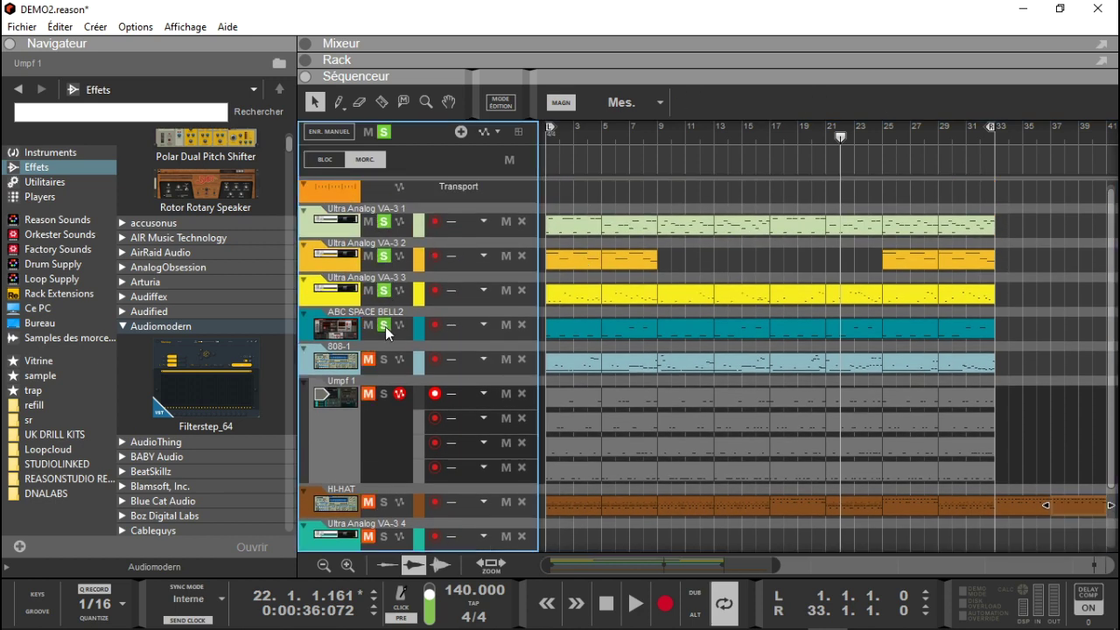
pyautogui.press('Home')
pyautogui.press('space')
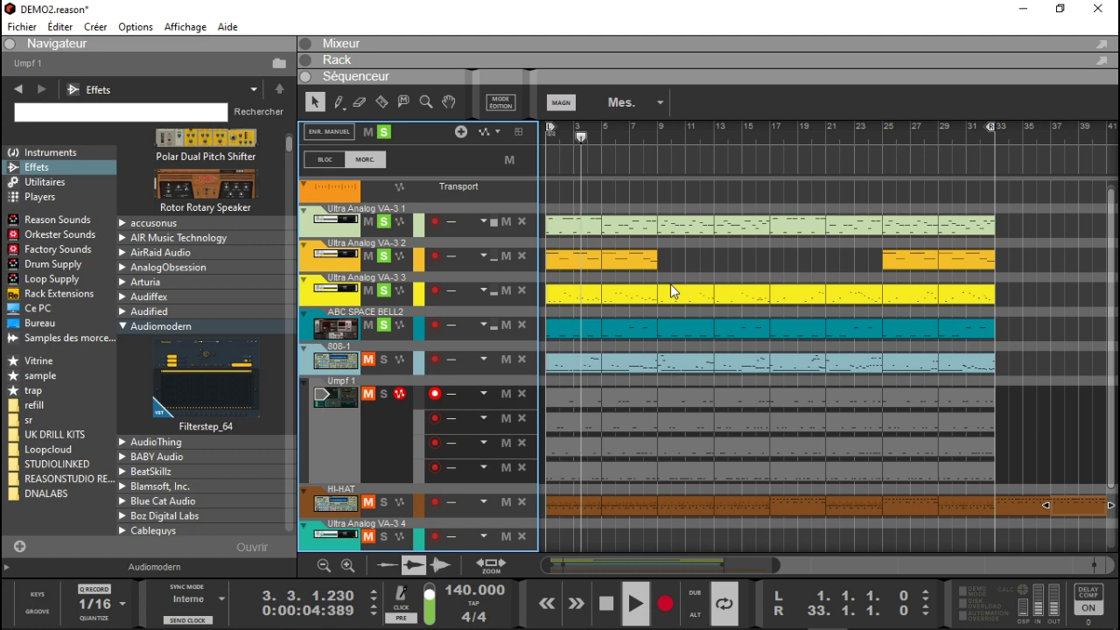
# Add the Umpf 1 and HI-HAT tracks to the soloed playback, then stop it and clear all track solos.
pyautogui.click(385, 395)
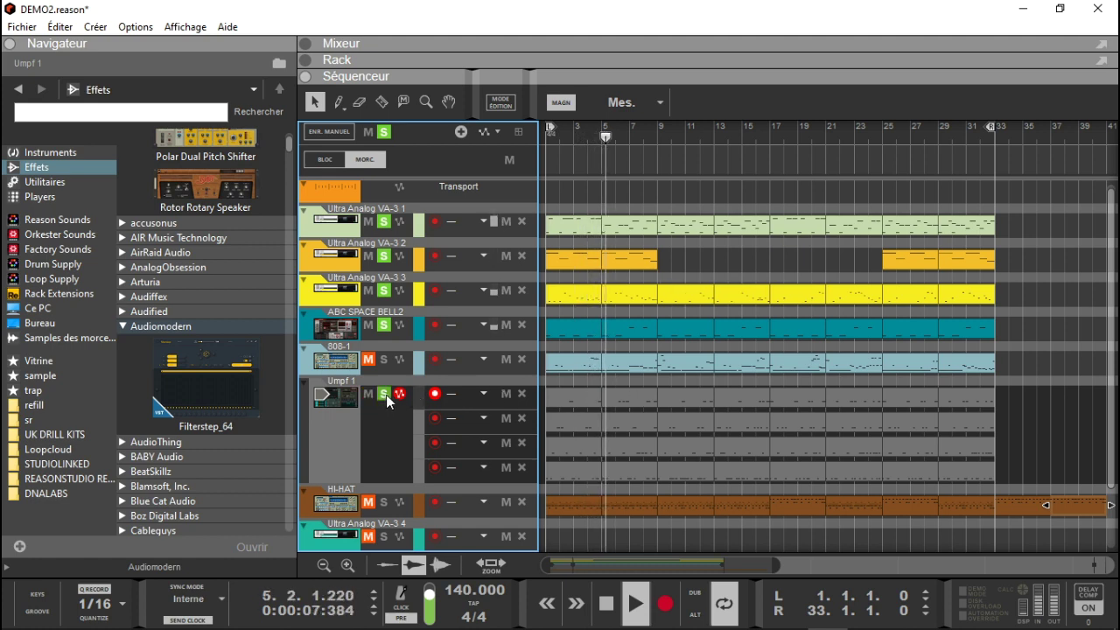
pyautogui.click(386, 505)
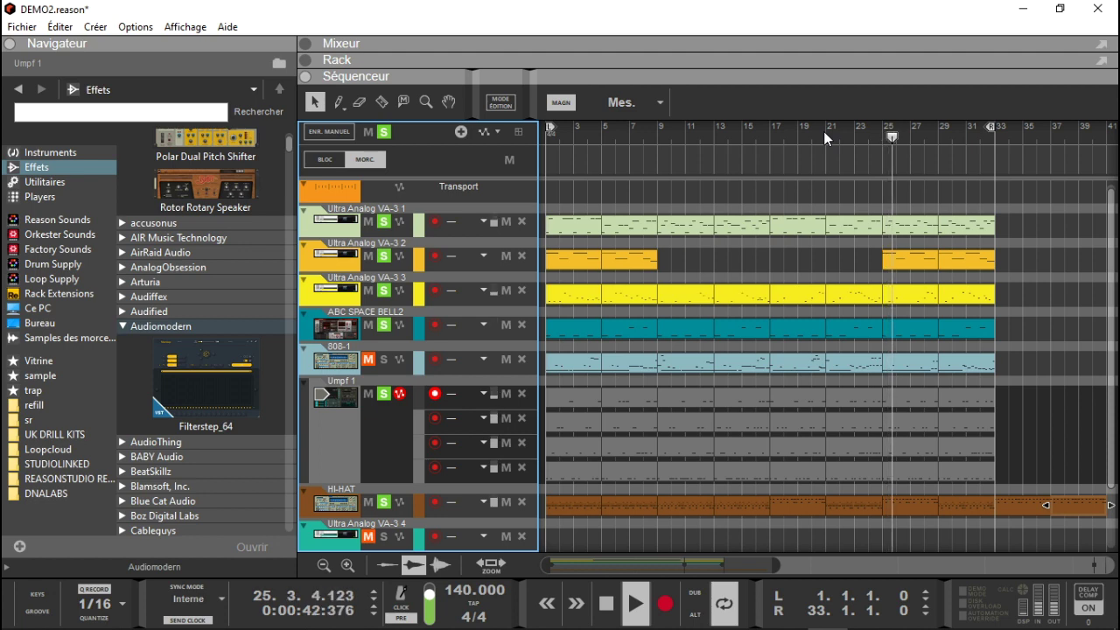
pyautogui.press('space')
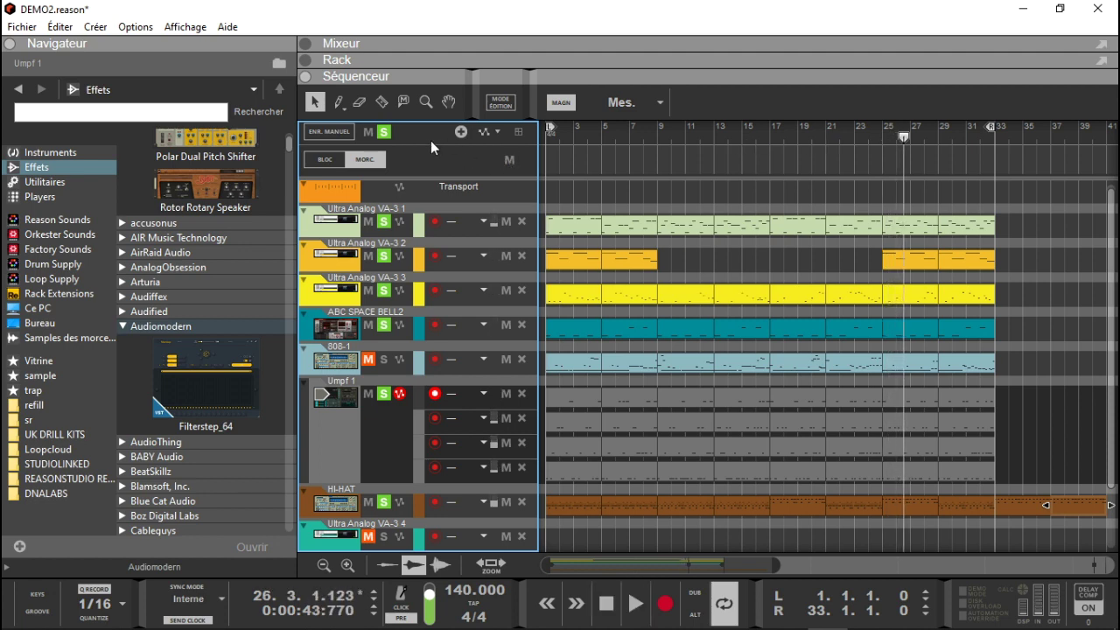
pyautogui.click(384, 132)
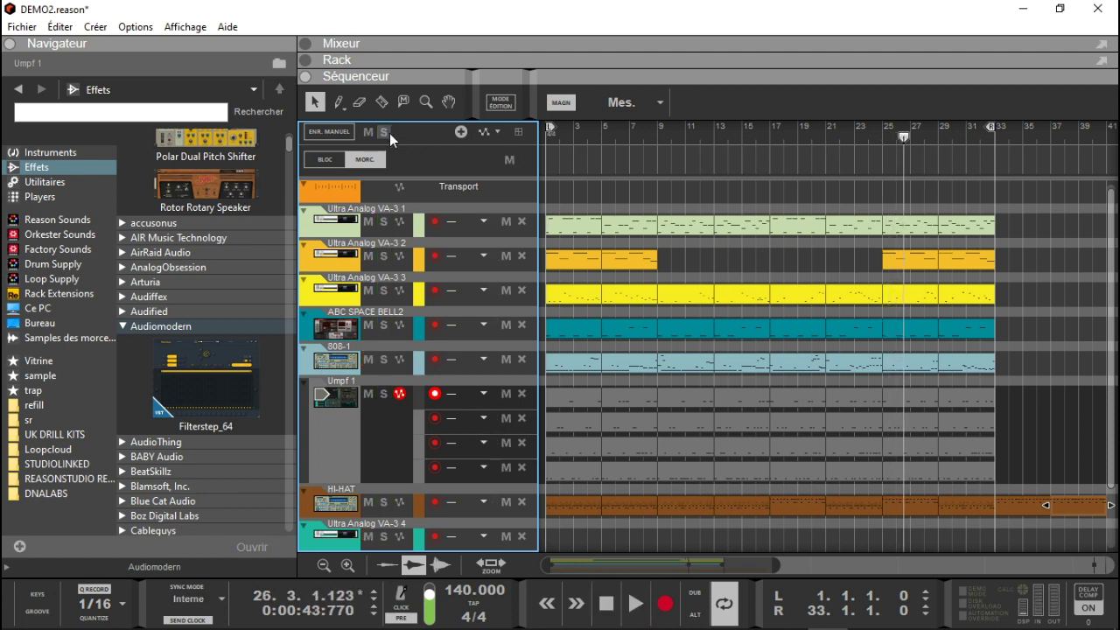
# Bring back the rack and open the plugin window of the Ultra Analog VA-3 4 device.
pyautogui.click(305, 58)
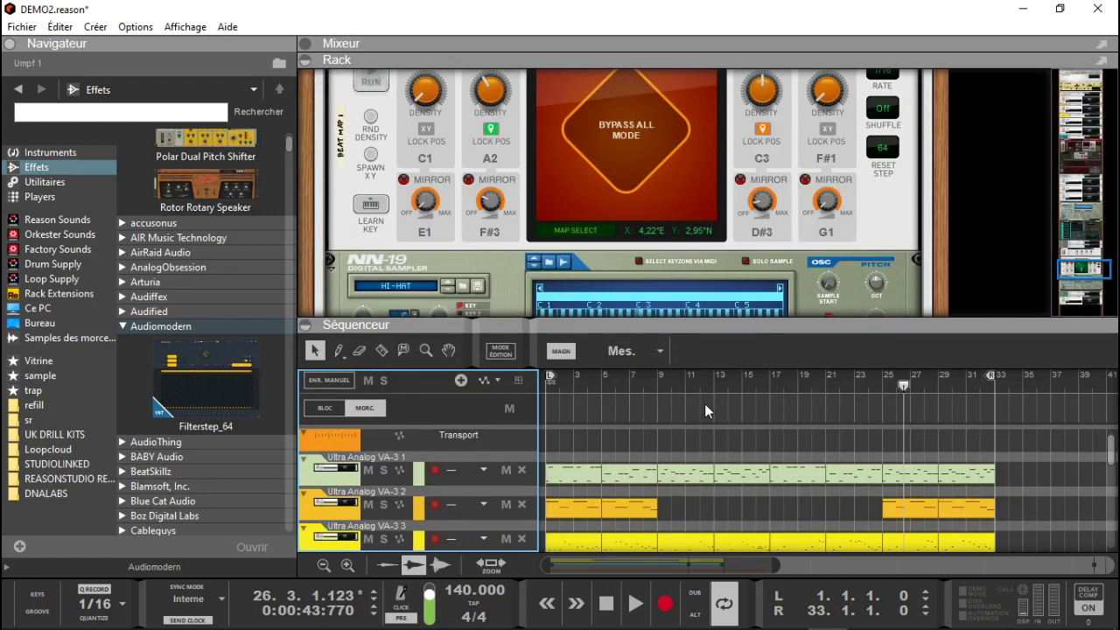
pyautogui.moveTo(1108, 455); pyautogui.dragTo(1115, 555)
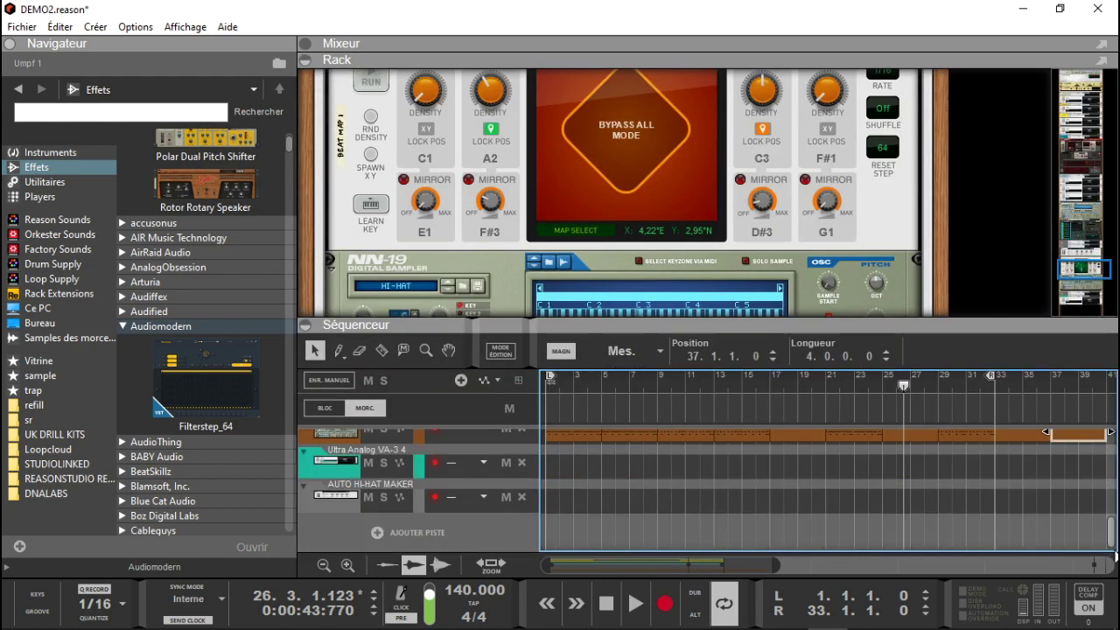
pyautogui.click(346, 473)
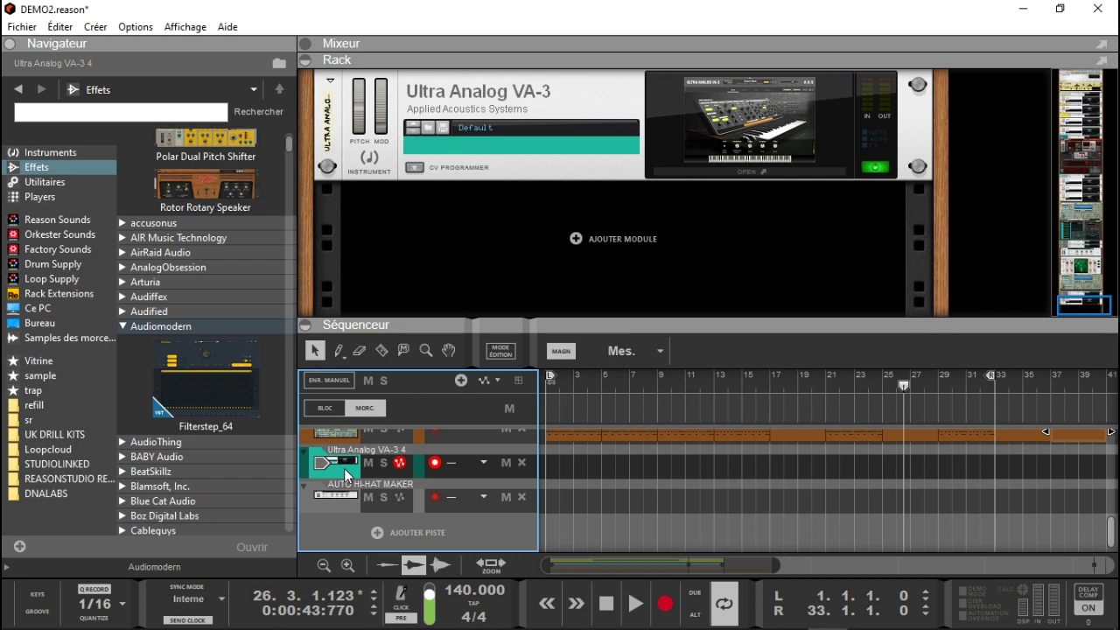
pyautogui.click(710, 173)
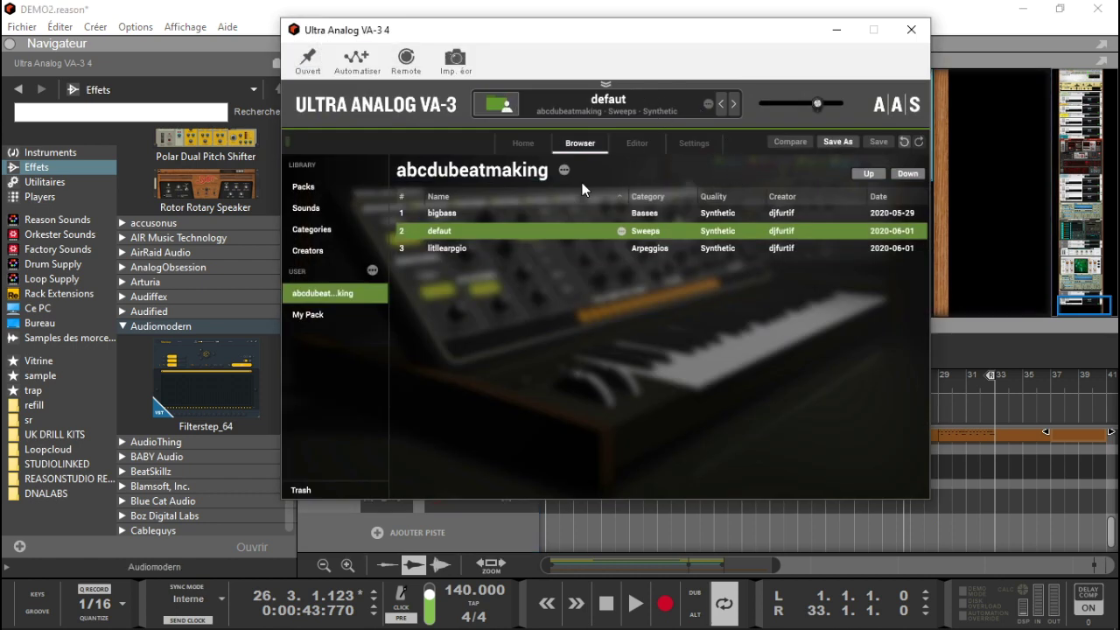
# View the synth's sound packs, move its window lower over the rack, and show its Home view with the keyboard.
pyautogui.click(304, 186)
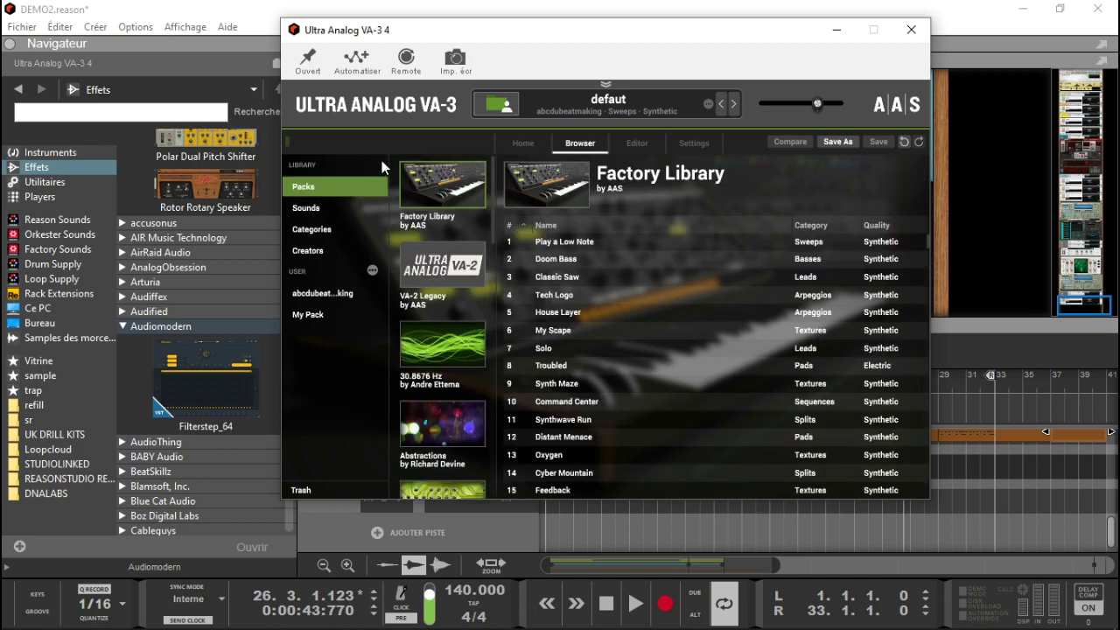
pyautogui.moveTo(613, 42); pyautogui.dragTo(685, 99)
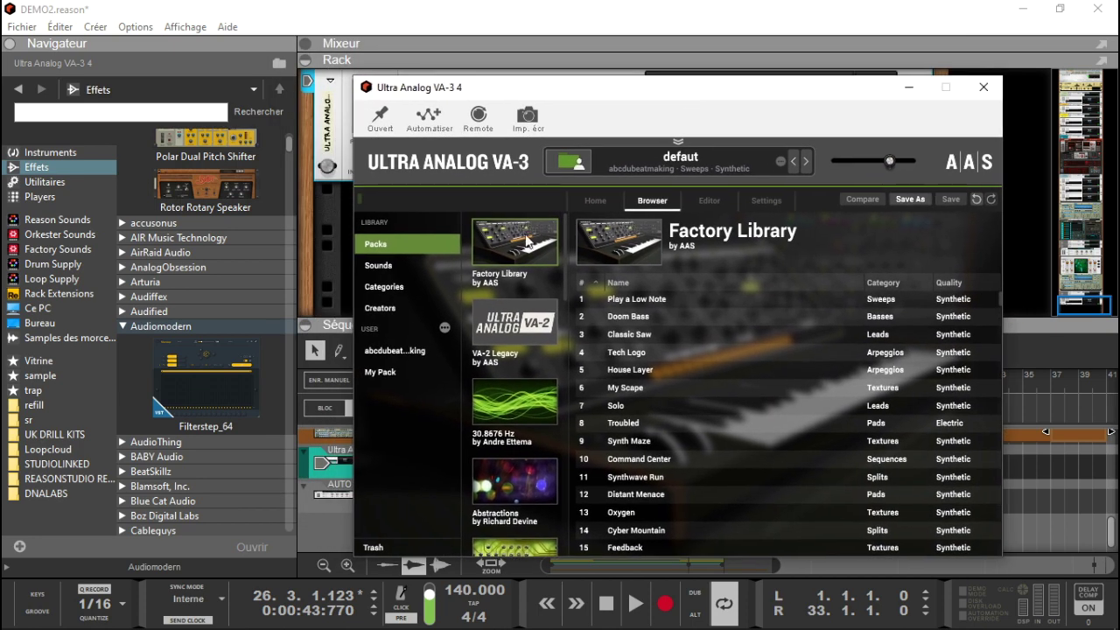
pyautogui.click(612, 200)
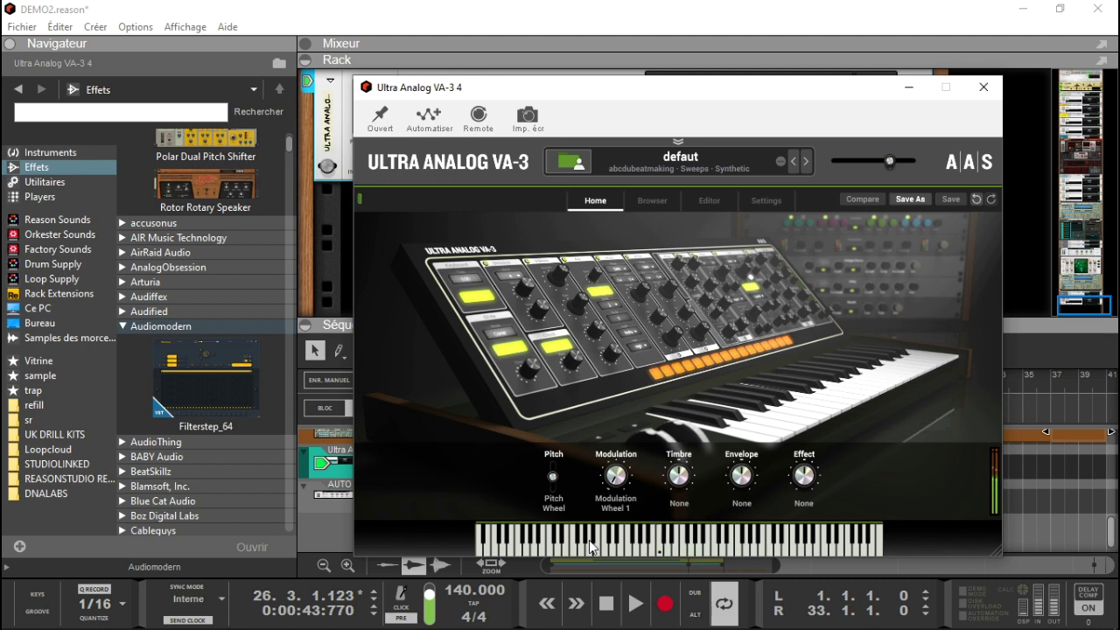
# Audition the Play a Low Note preset from the Factory Library and Bandwith Bass from the 30.8676 Hz pack.
pyautogui.click(650, 201)
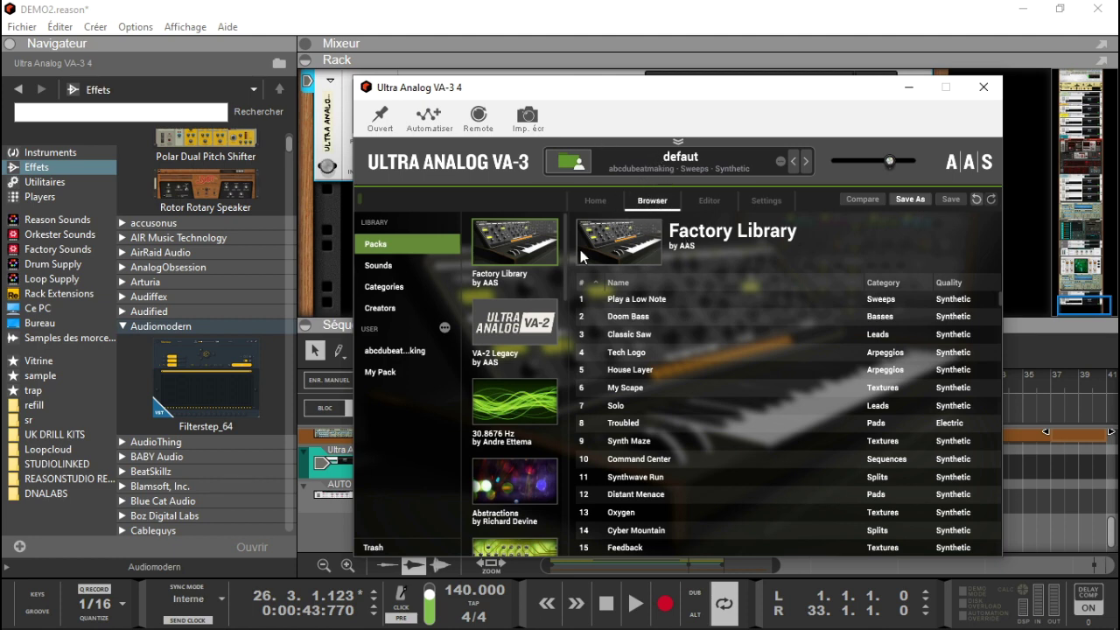
pyautogui.click(623, 300)
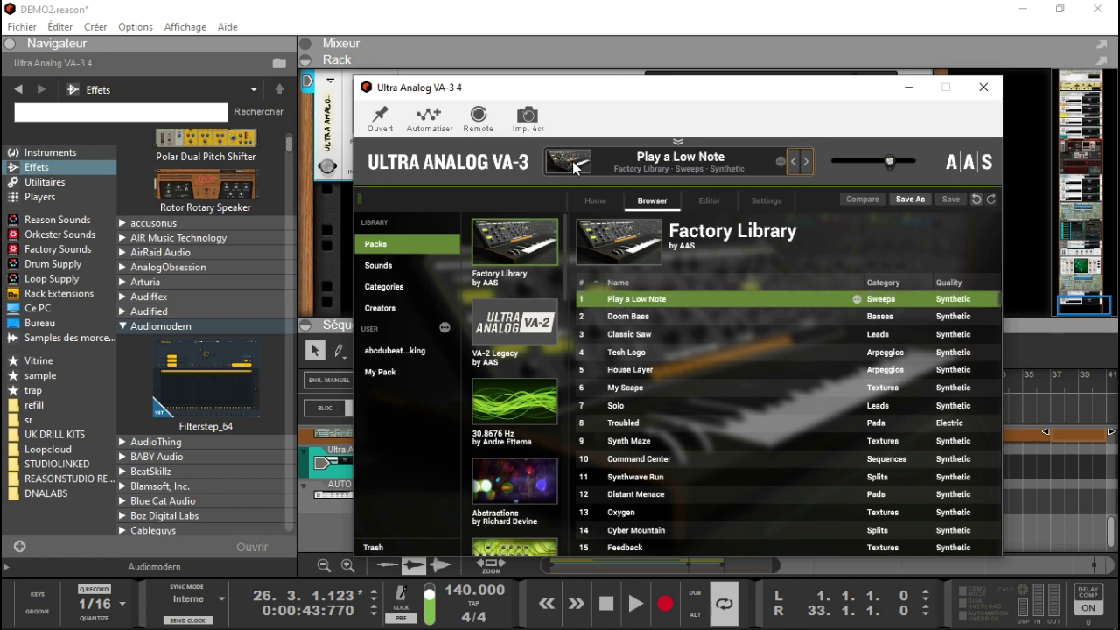
pyautogui.click(532, 387)
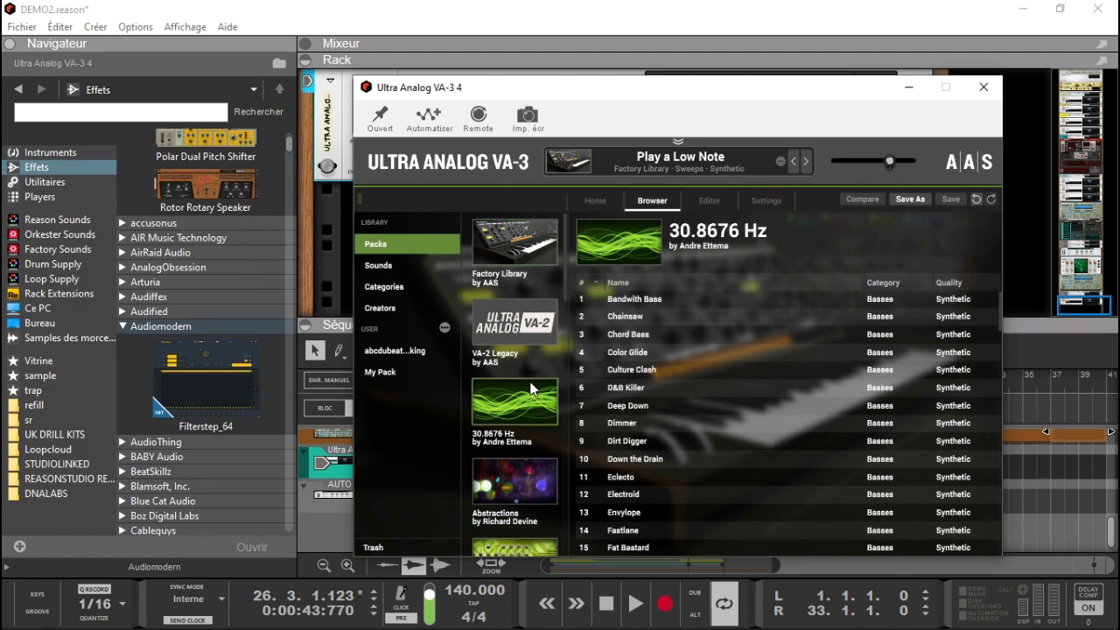
pyautogui.click(666, 301)
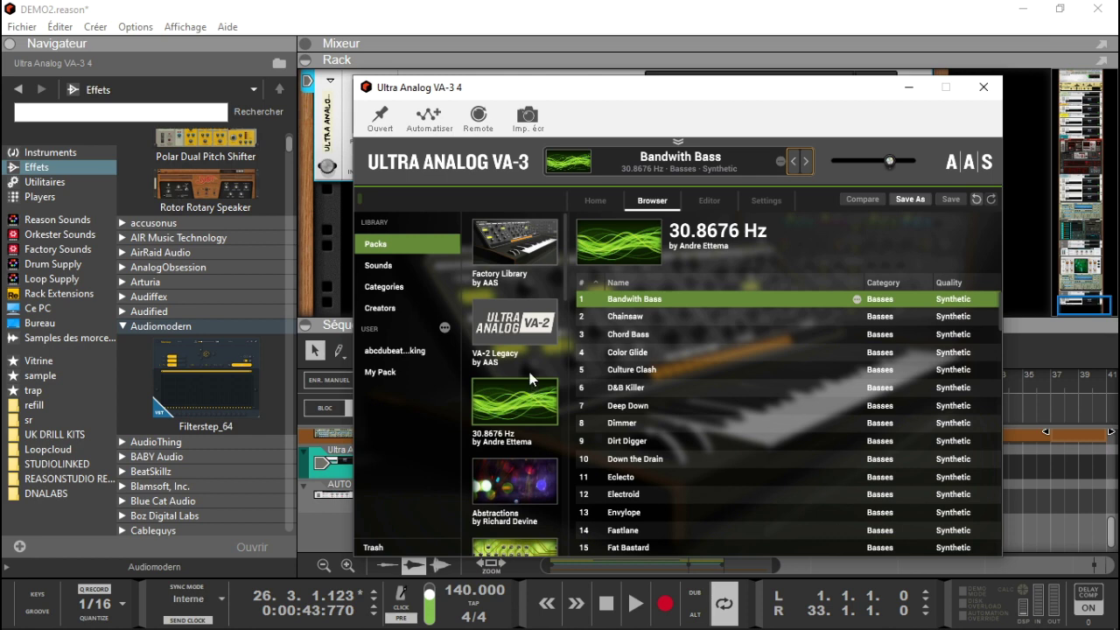
# Audition the Pulse Pad, Satellites and Formant Fun presets of the VA-2 Legacy pack, ending with Seance loaded.
pyautogui.click(526, 248)
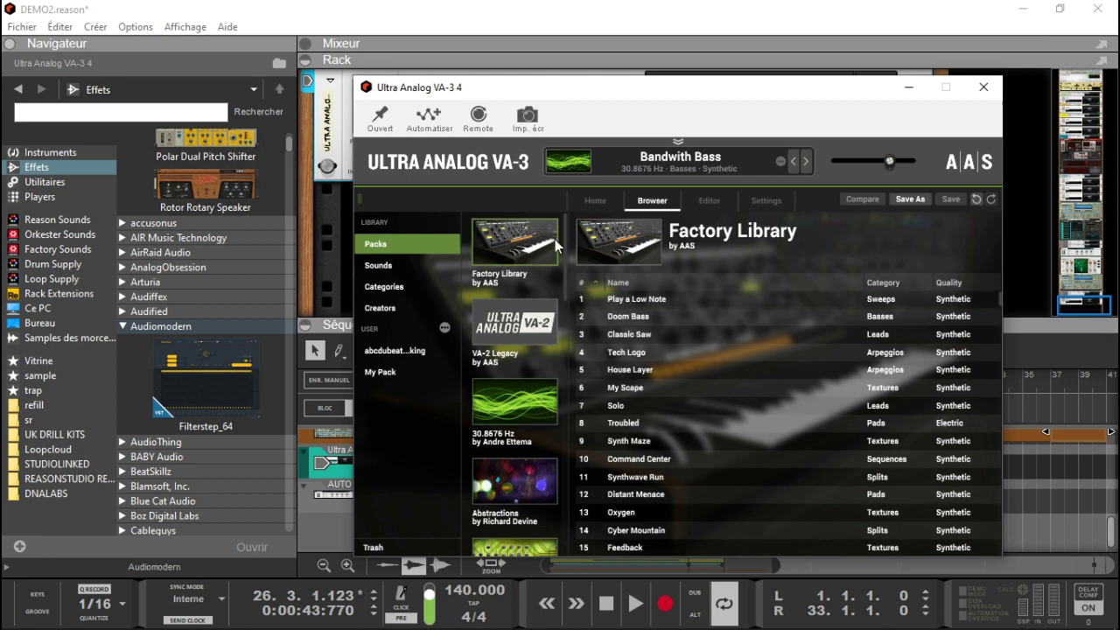
pyautogui.click(492, 334)
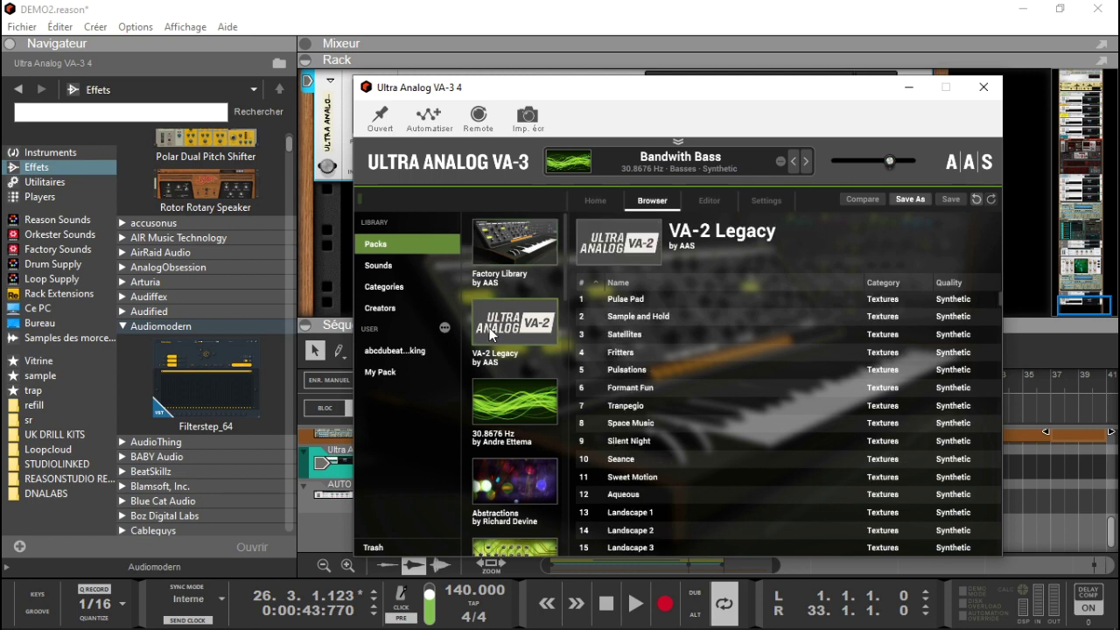
pyautogui.click(646, 299)
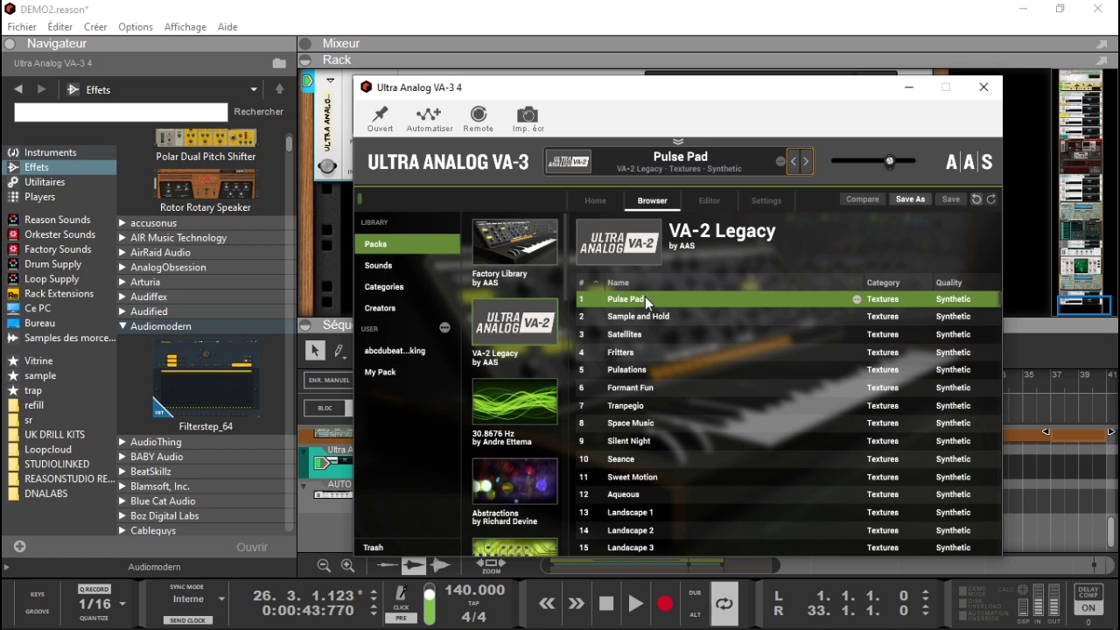
pyautogui.click(643, 331)
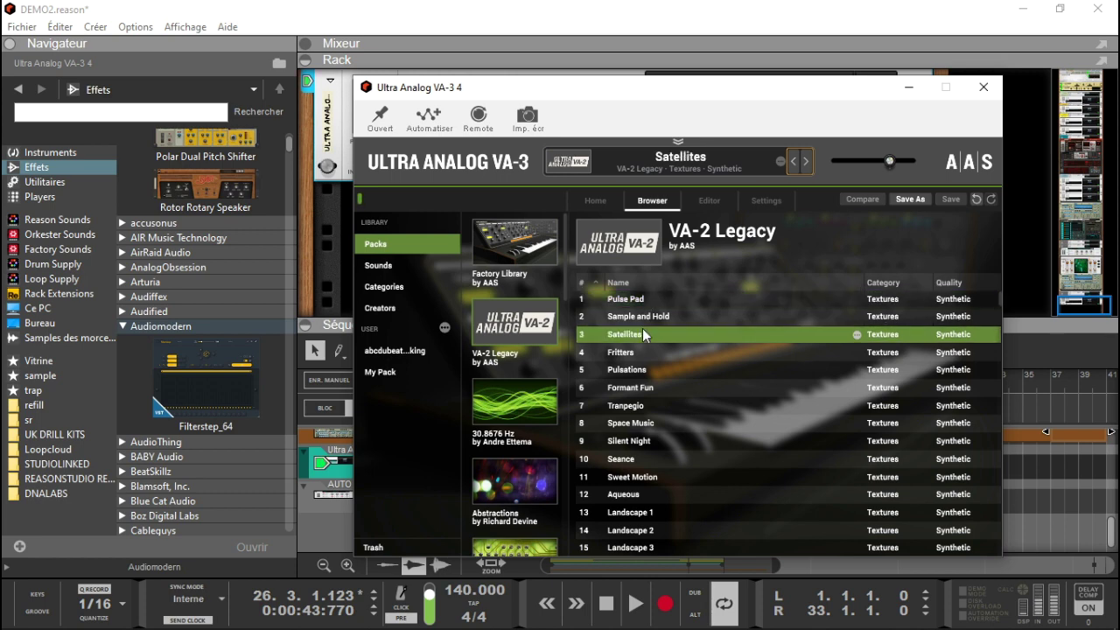
pyautogui.click(627, 392)
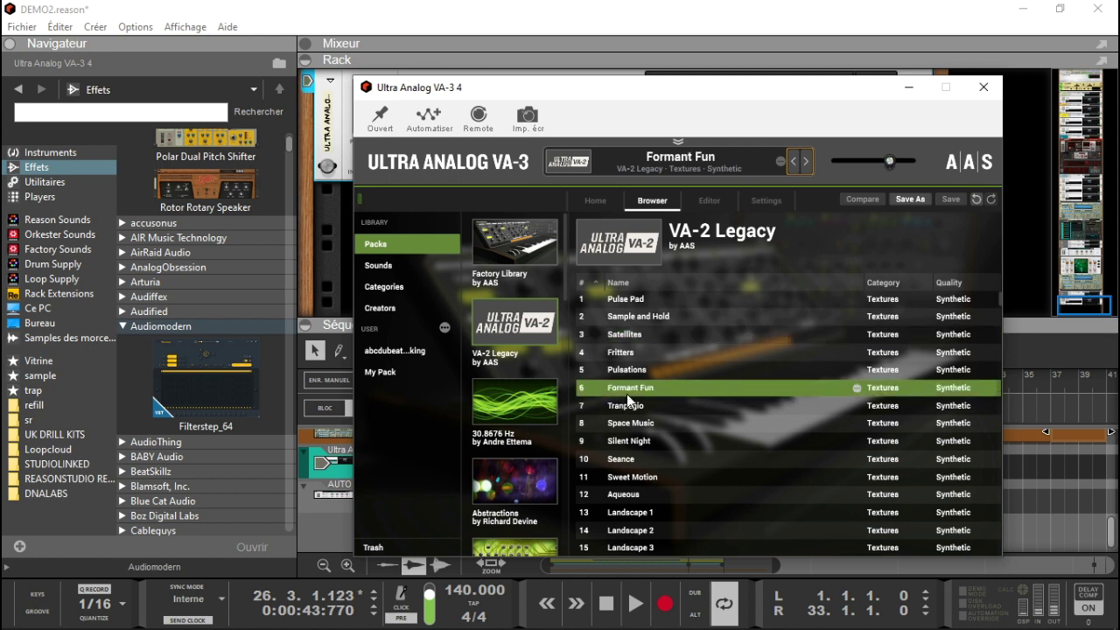
pyautogui.click(627, 466)
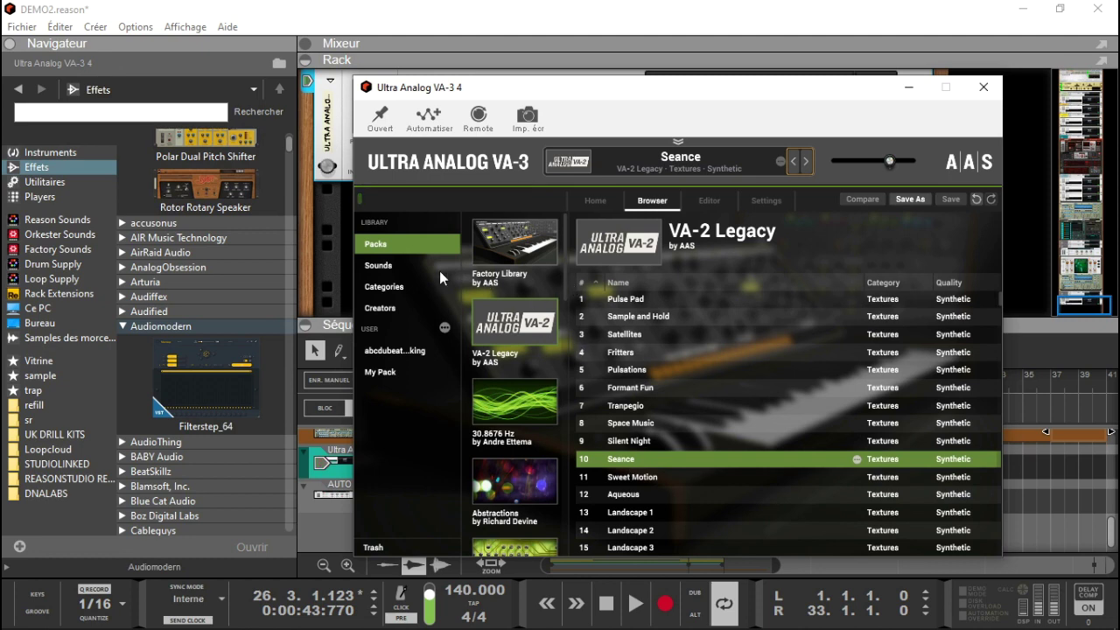
# Browse the synth's complete sound list and its categories, and list the Pads presets.
pyautogui.click(378, 267)
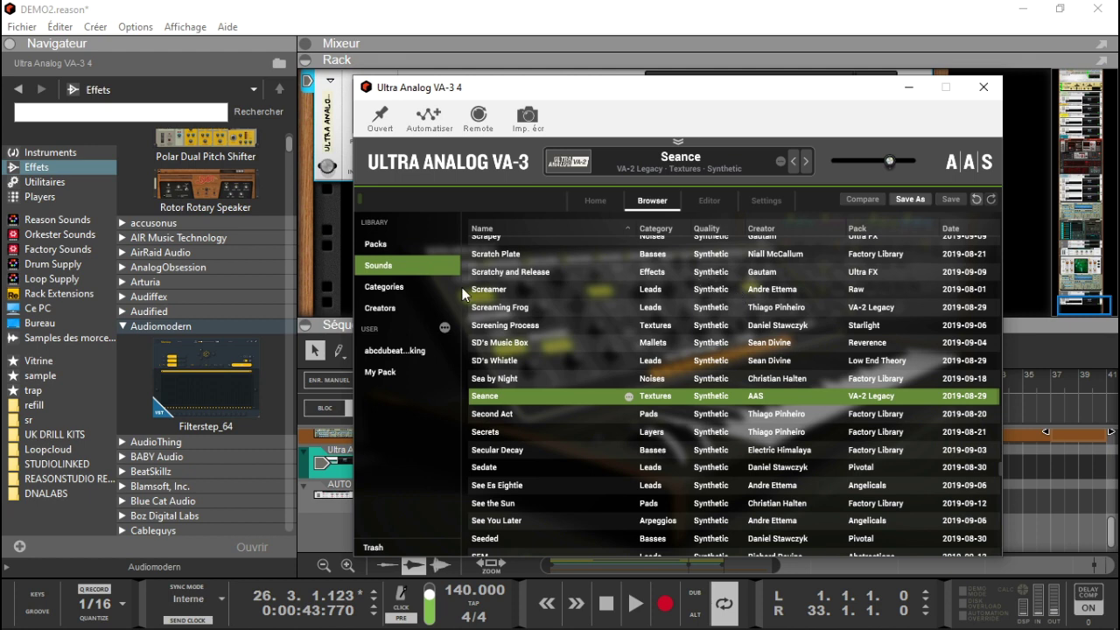
pyautogui.click(398, 292)
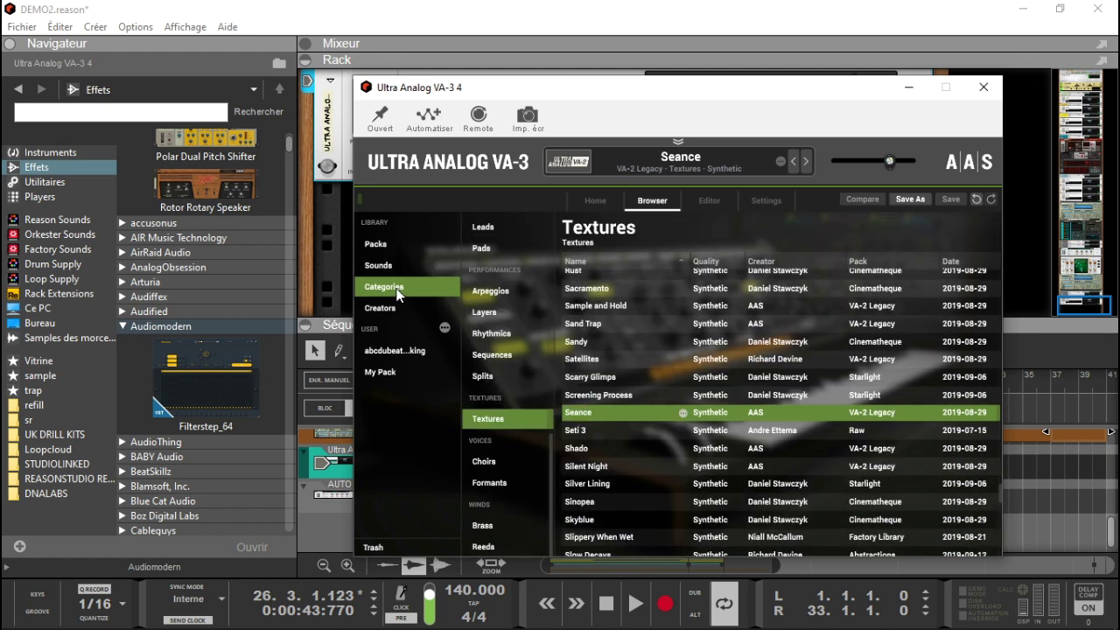
pyautogui.click(480, 248)
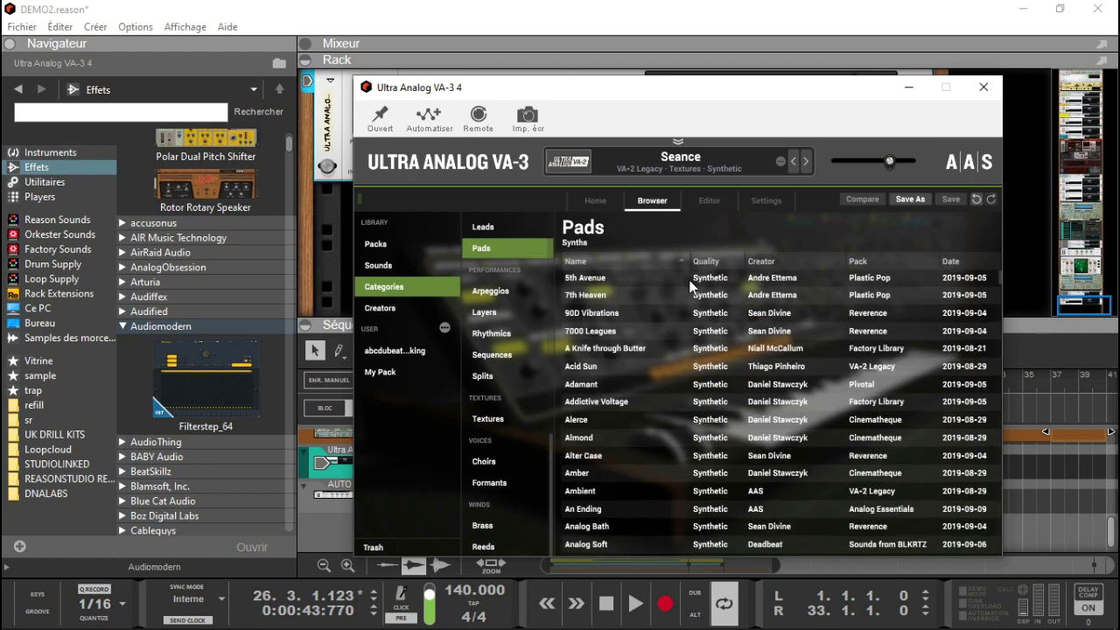